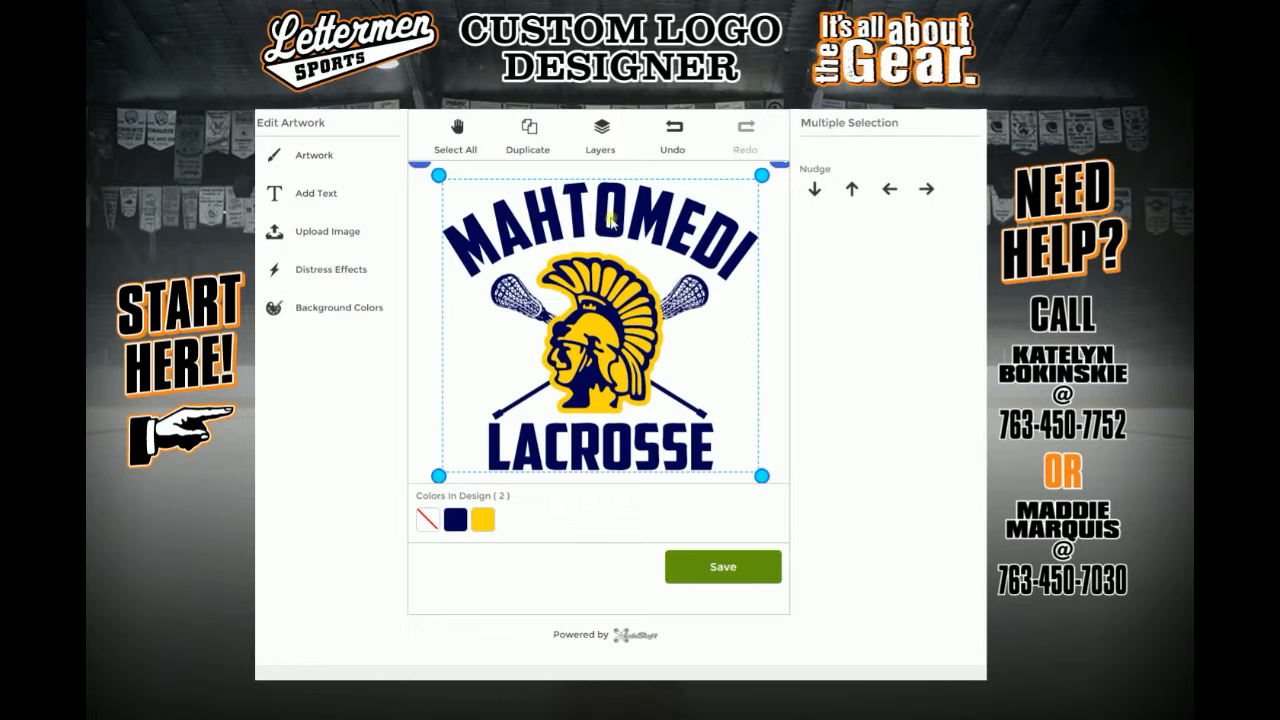
# Set the design's background color to gray #a9a4a4 and shift the whole selected design up slightly.
pyautogui.click(317, 309)
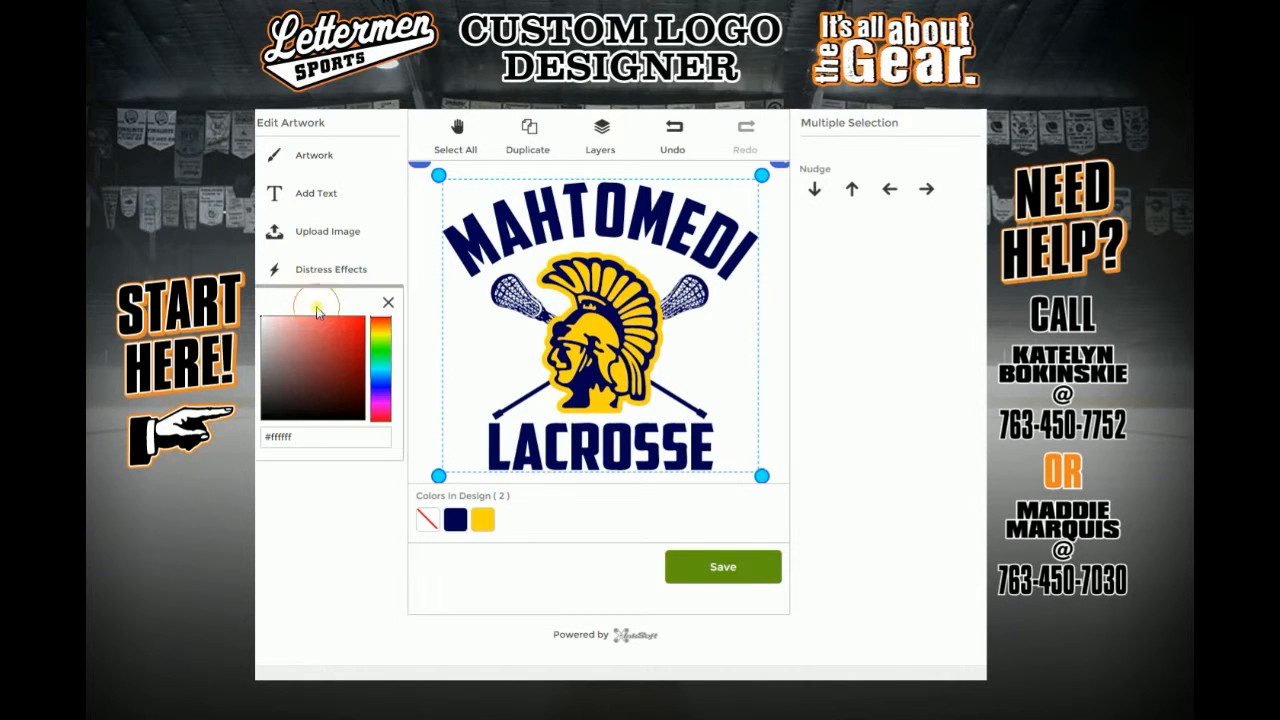
pyautogui.click(271, 386)
pyautogui.moveTo(271, 386); pyautogui.dragTo(265, 356)
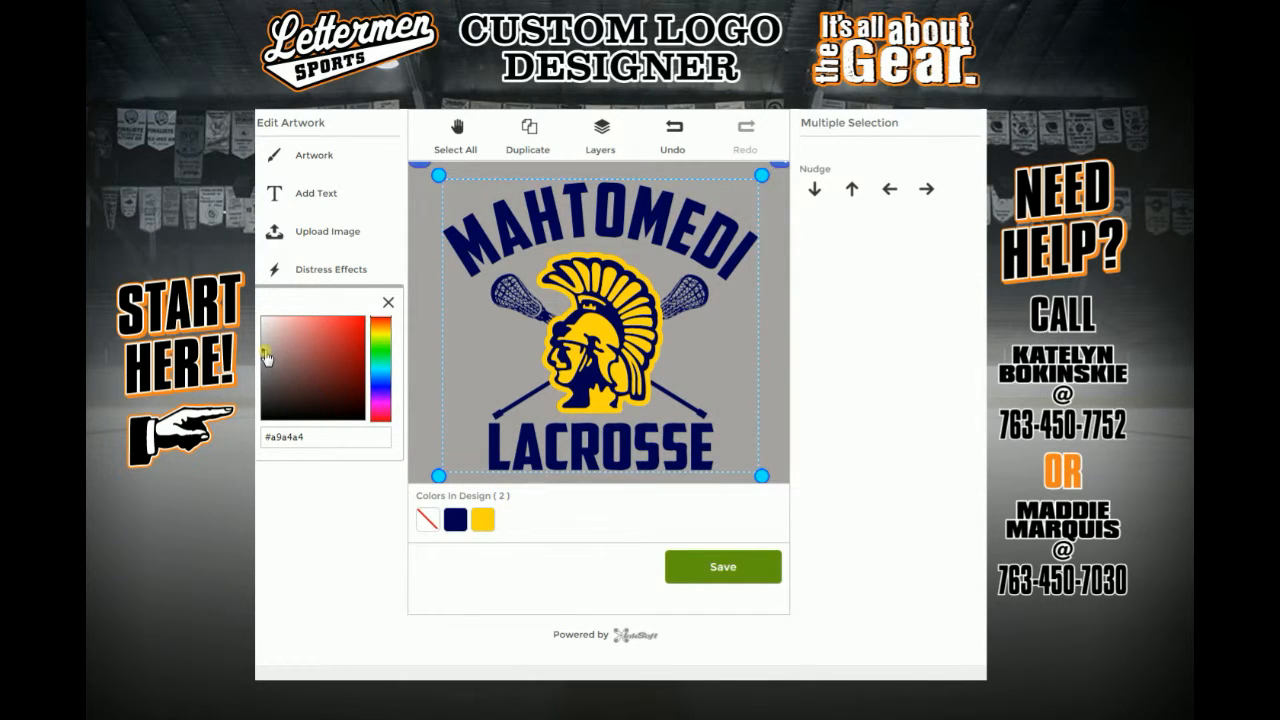
pyautogui.click(704, 358)
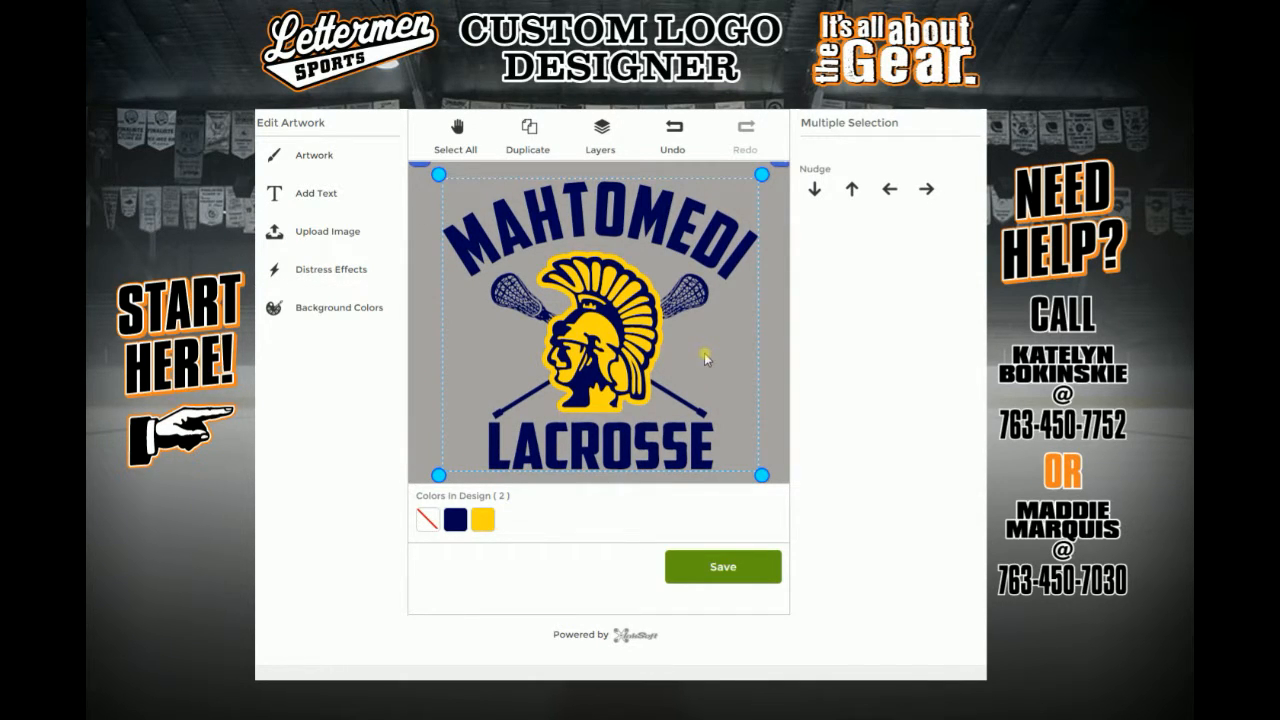
pyautogui.moveTo(579, 316); pyautogui.dragTo(578, 313)
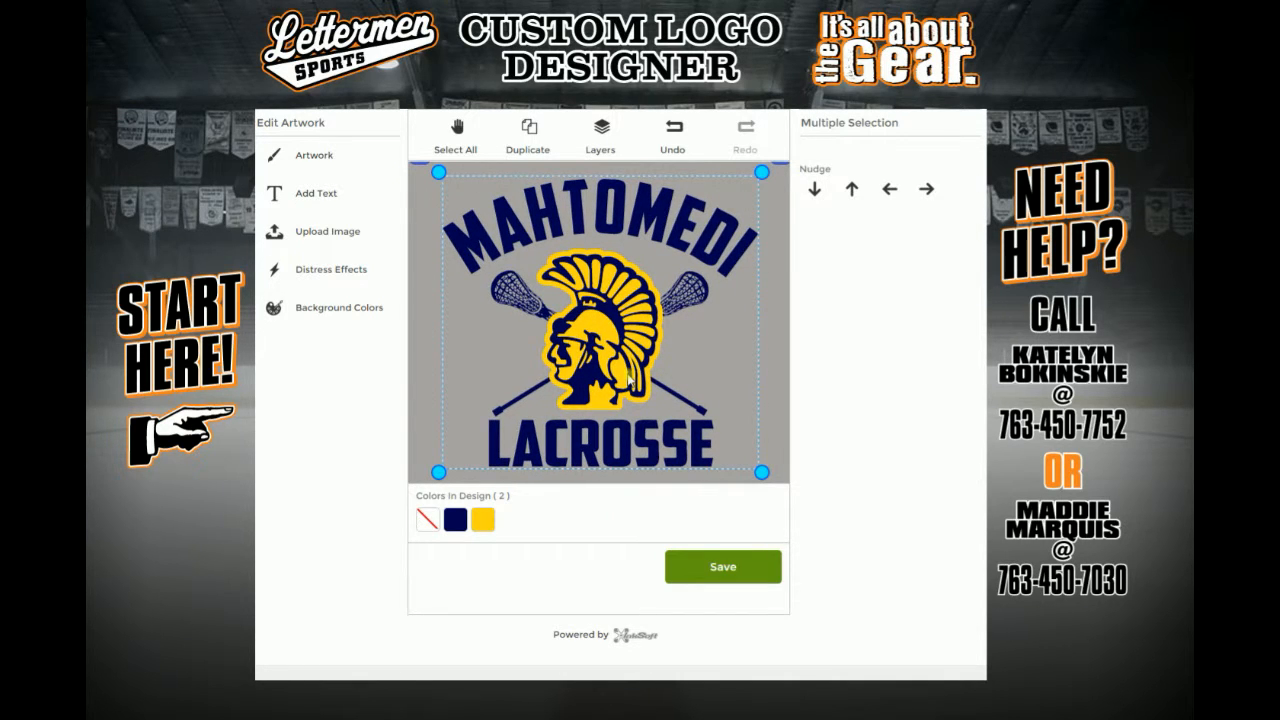
# Replace the curved MAHTOMEDI text with BLAINE.
pyautogui.click(598, 137)
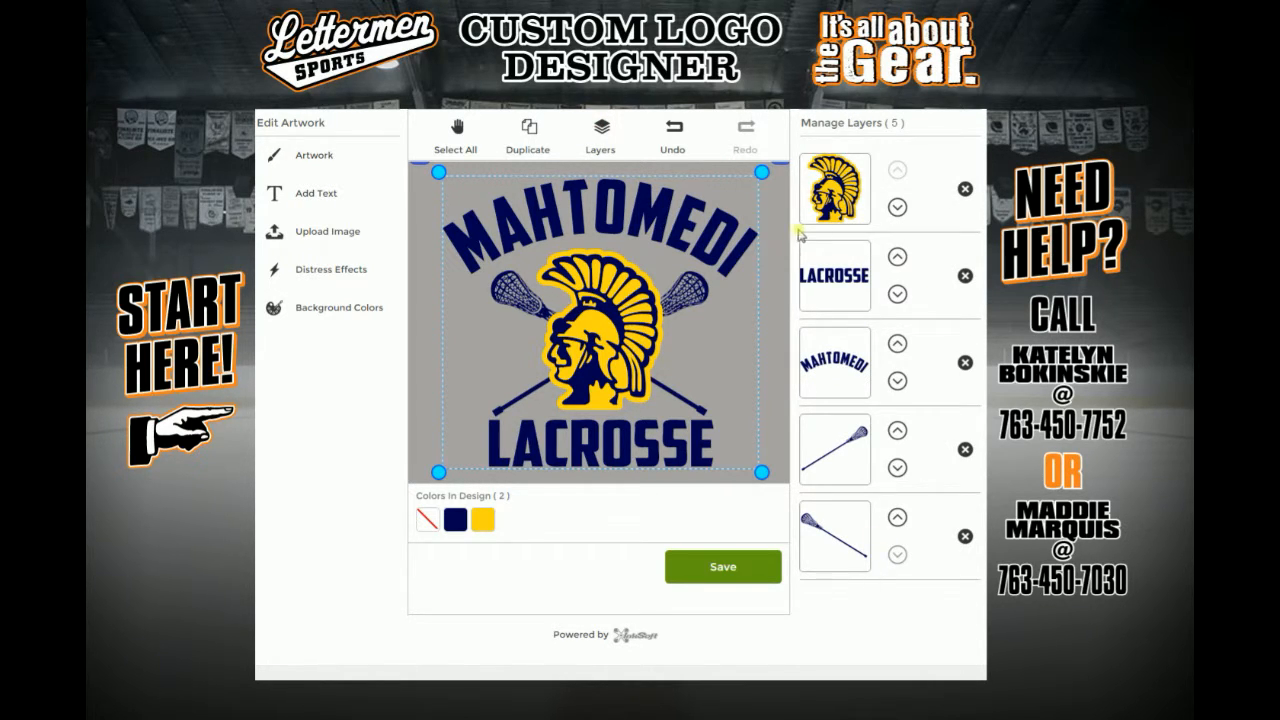
pyautogui.click(836, 368)
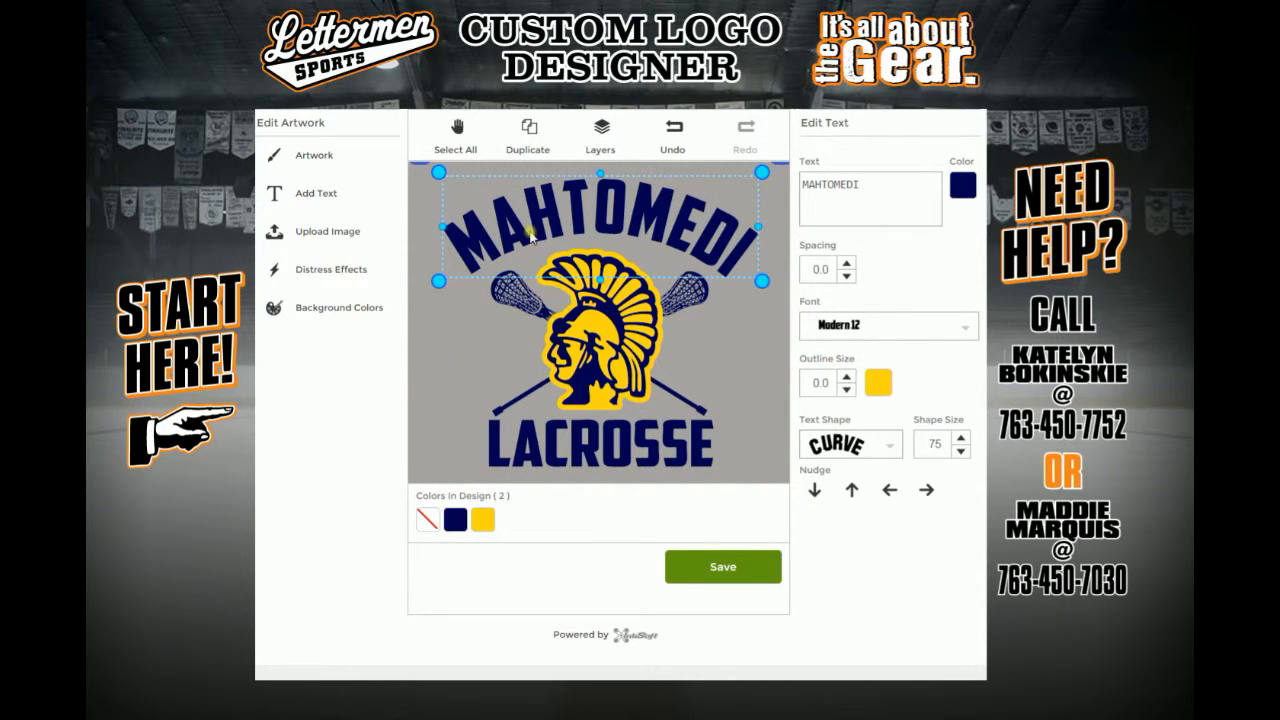
pyautogui.doubleClick(860, 182)
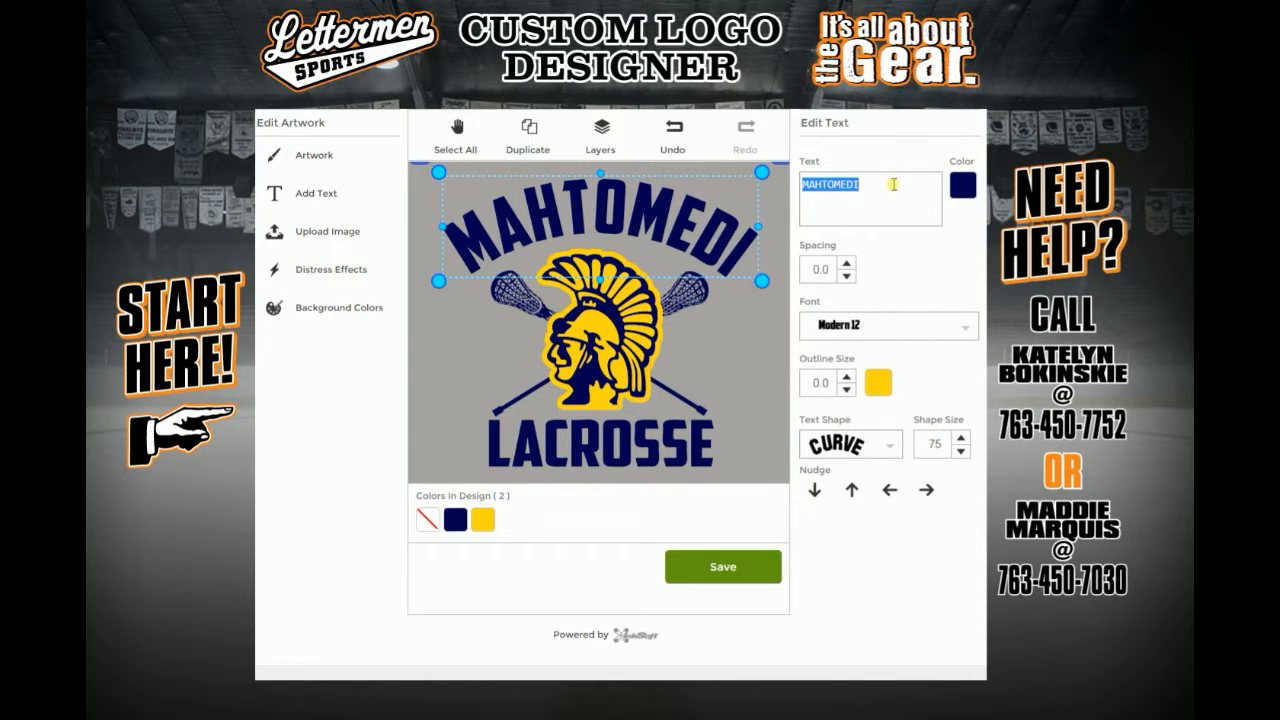
pyautogui.write('BLA')
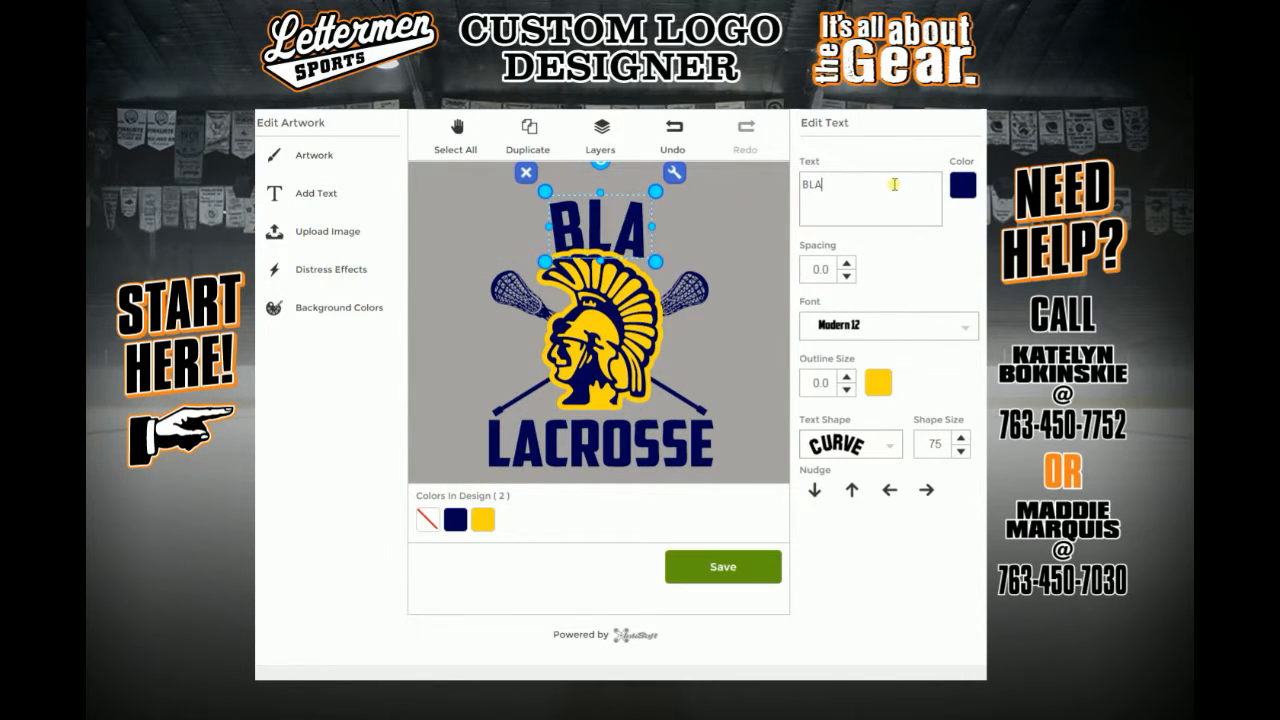
pyautogui.write('INE')
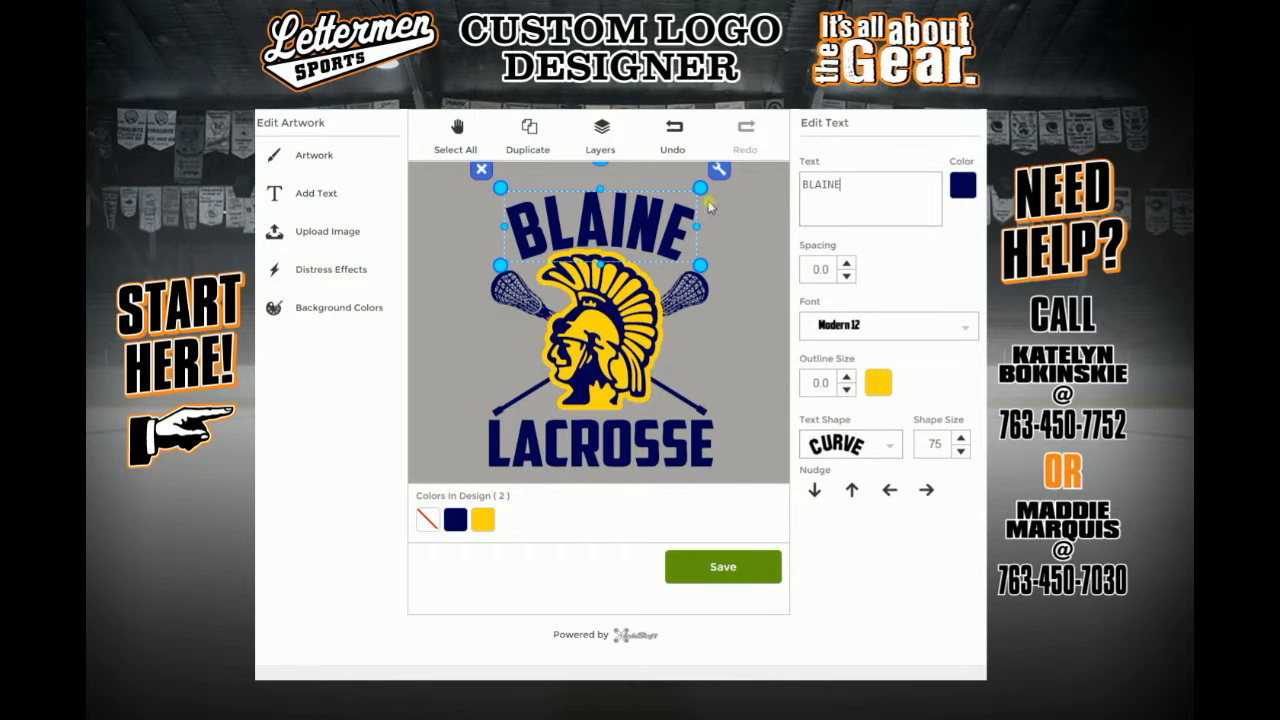
# Enlarge the BLAINE text to nearly the full design width and position it just above the Trojan head.
pyautogui.moveTo(699, 192); pyautogui.dragTo(761, 230)
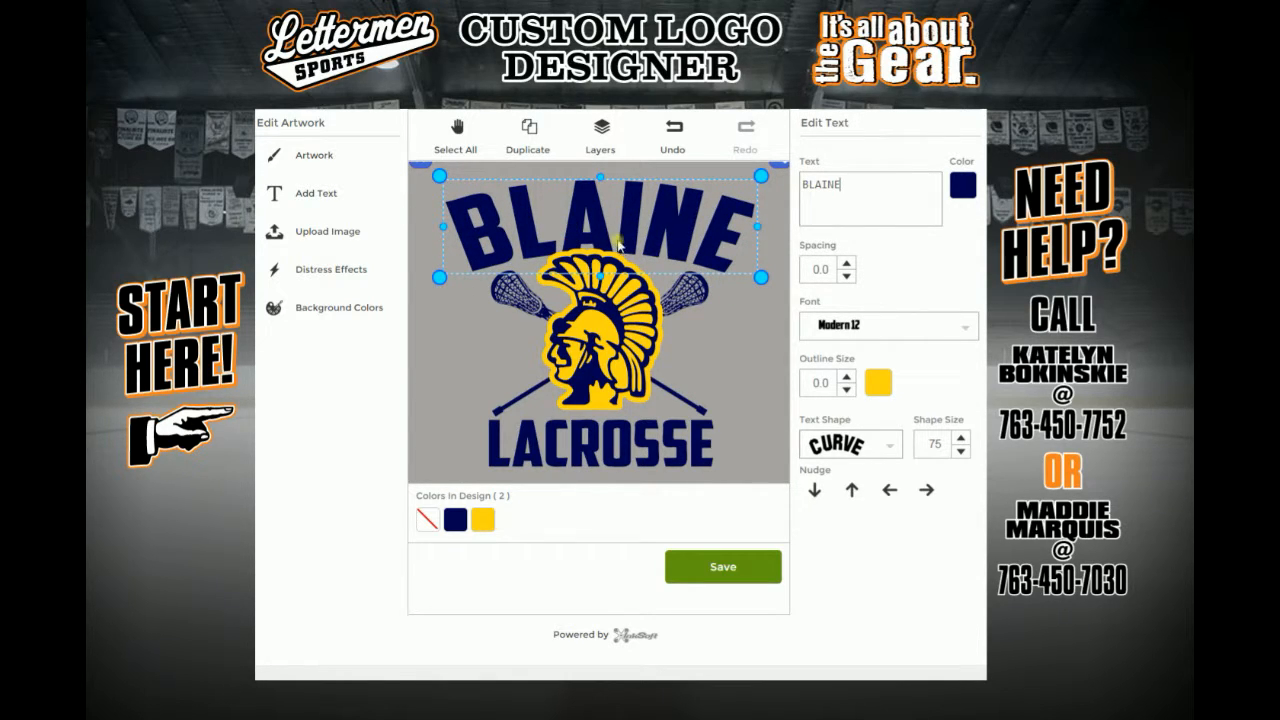
pyautogui.moveTo(756, 230); pyautogui.dragTo(760, 230)
pyautogui.moveTo(635, 230); pyautogui.dragTo(631, 222)
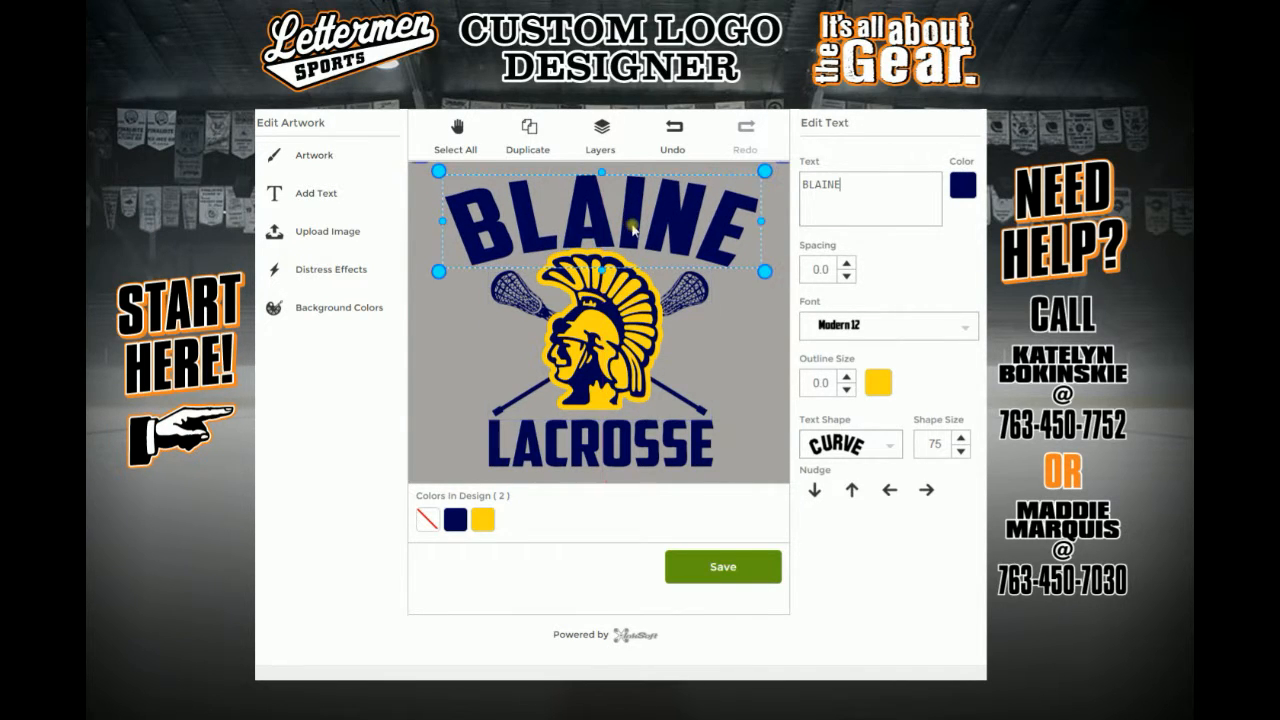
# Give the BLAINE text a Columbia Blue outline of size 1.4.
pyautogui.click(846, 378)
pyautogui.click(846, 378)
pyautogui.click(846, 378)
pyautogui.click(846, 378)
pyautogui.click(846, 378)
pyautogui.click(846, 378)
pyautogui.click(846, 378)
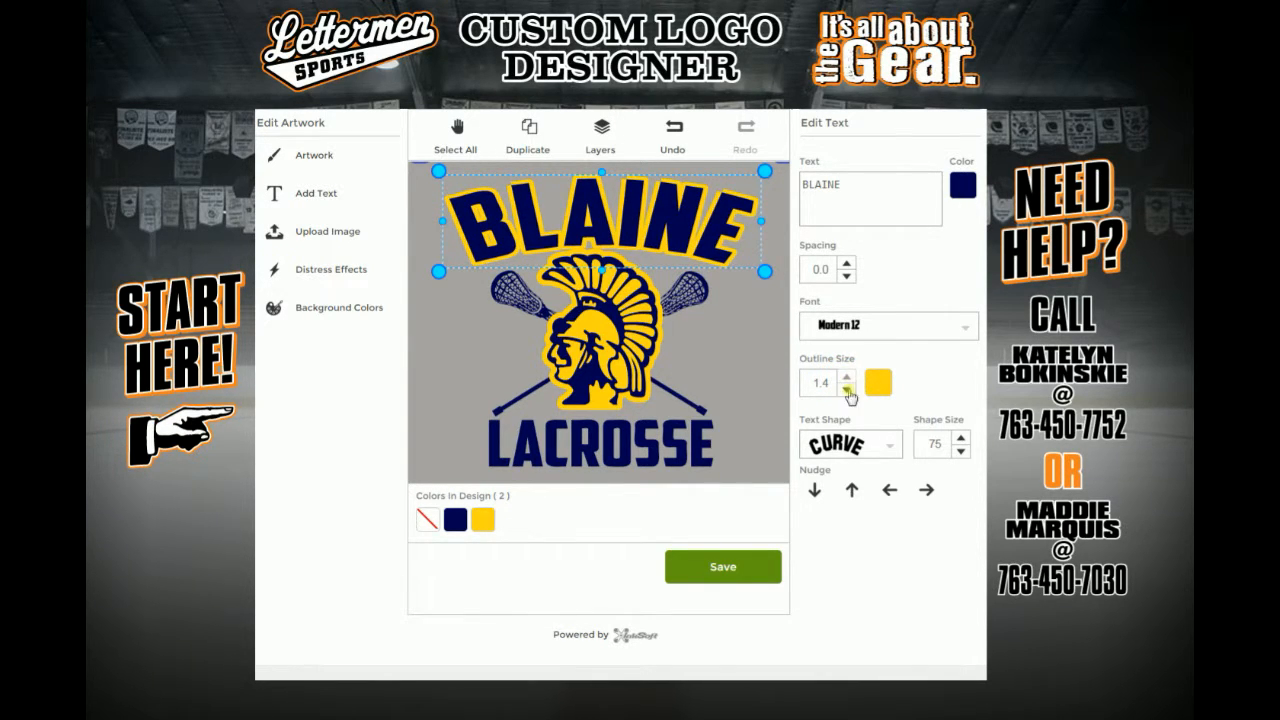
pyautogui.click(876, 383)
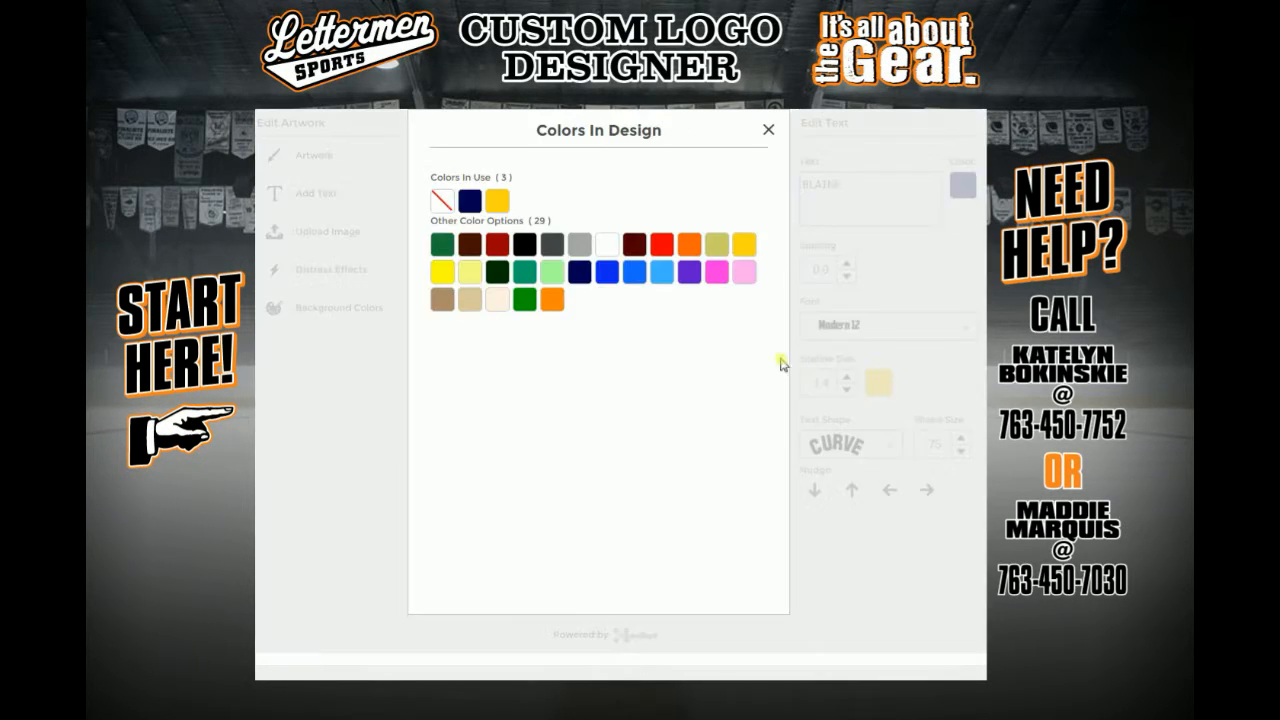
pyautogui.click(662, 272)
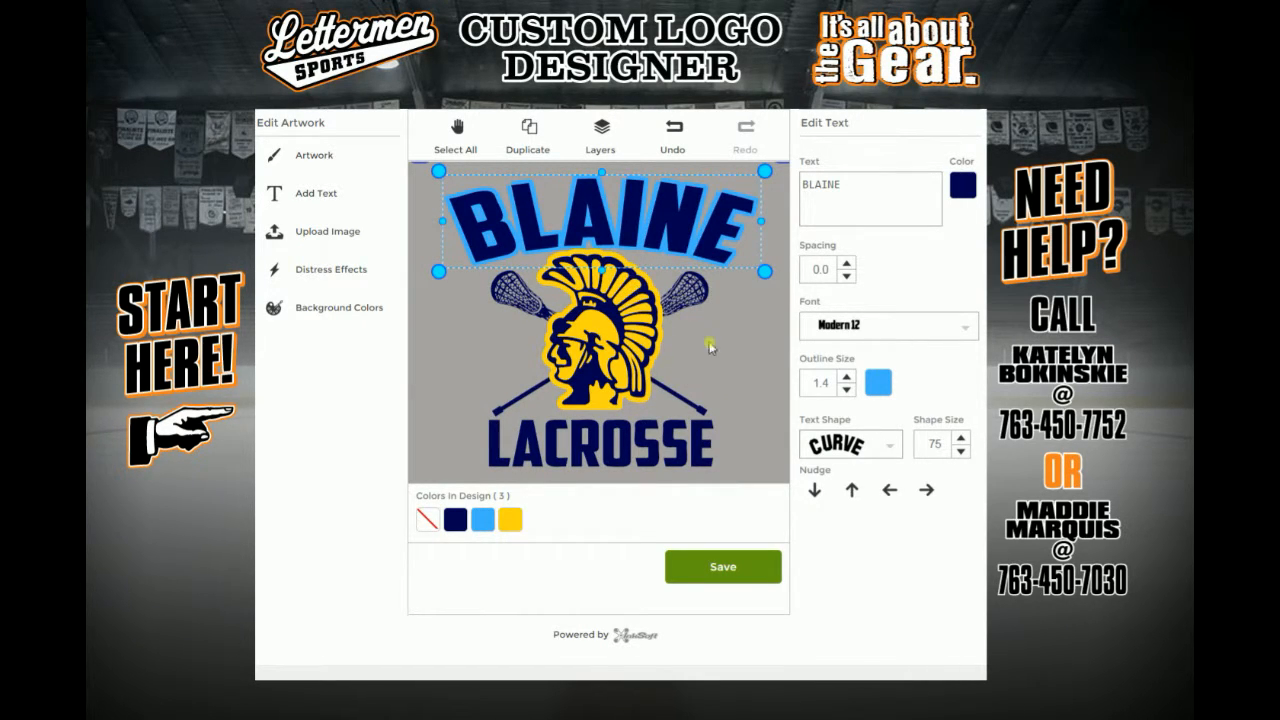
# Add a matching Columbia Blue outline of size 1.4 to the LACROSSE text.
pyautogui.click(577, 447)
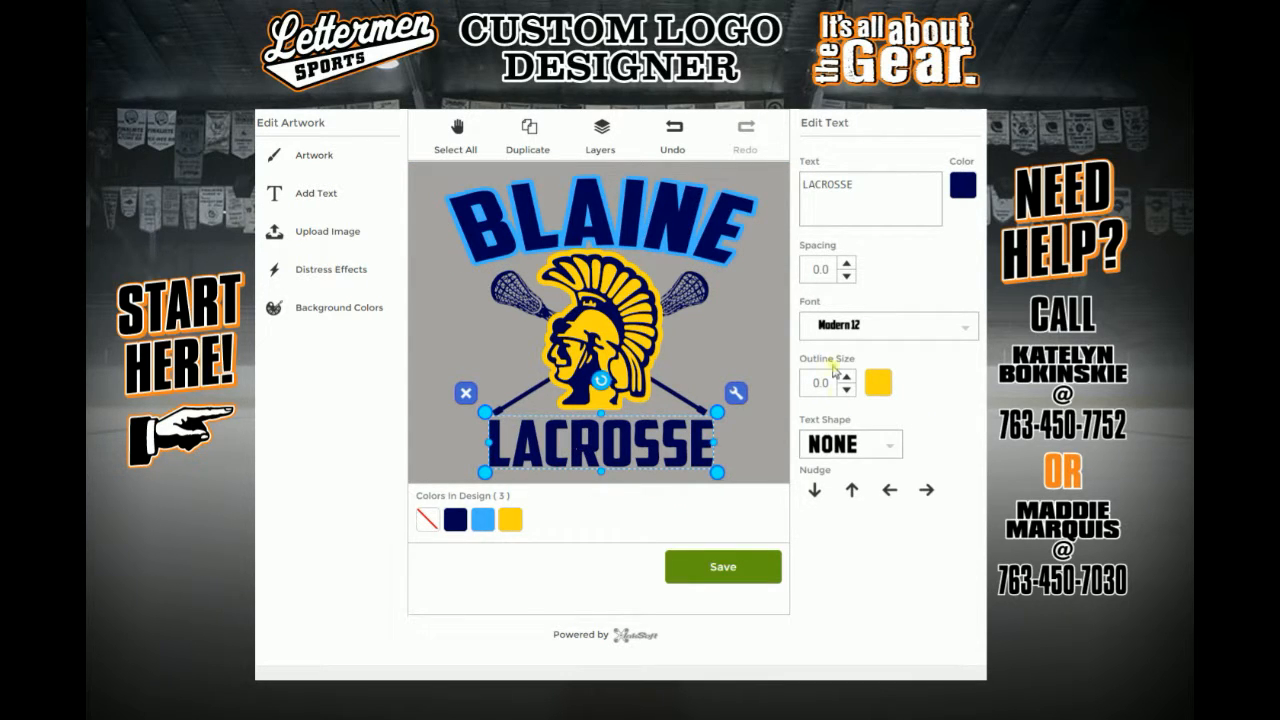
pyautogui.click(846, 379)
pyautogui.click(846, 379)
pyautogui.click(846, 379)
pyautogui.click(846, 379)
pyautogui.click(846, 379)
pyautogui.click(878, 382)
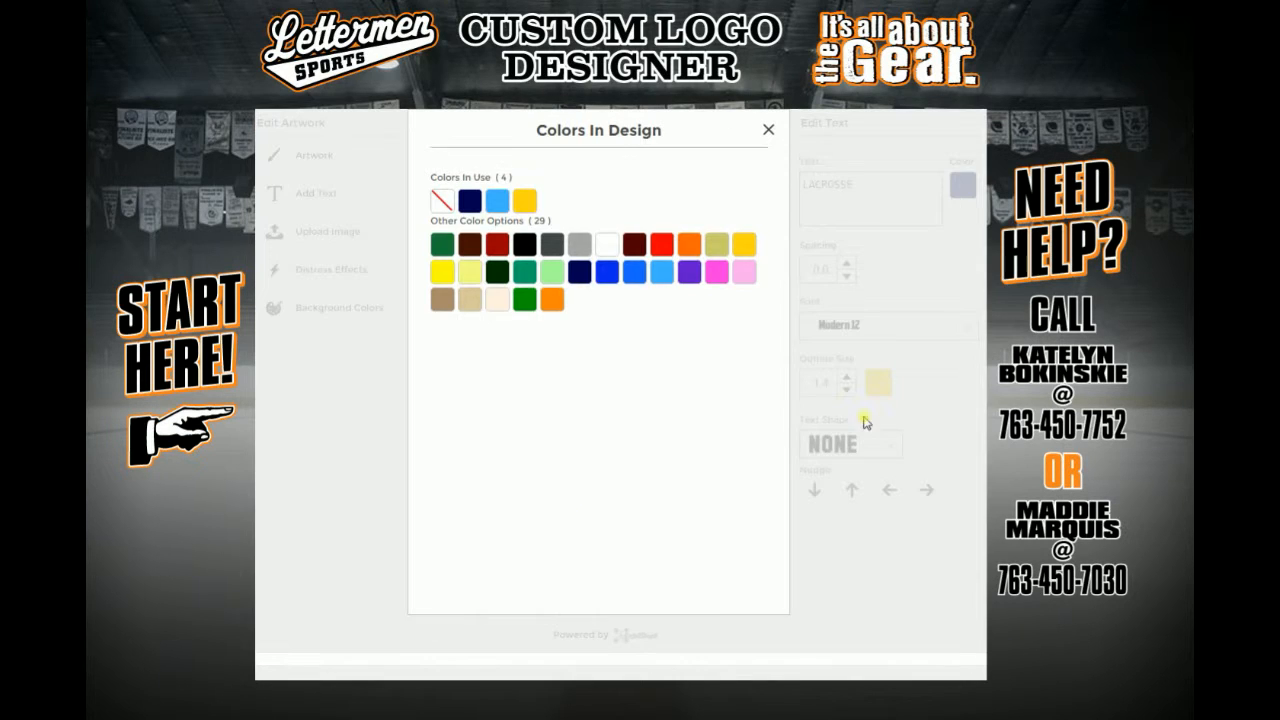
pyautogui.click(660, 274)
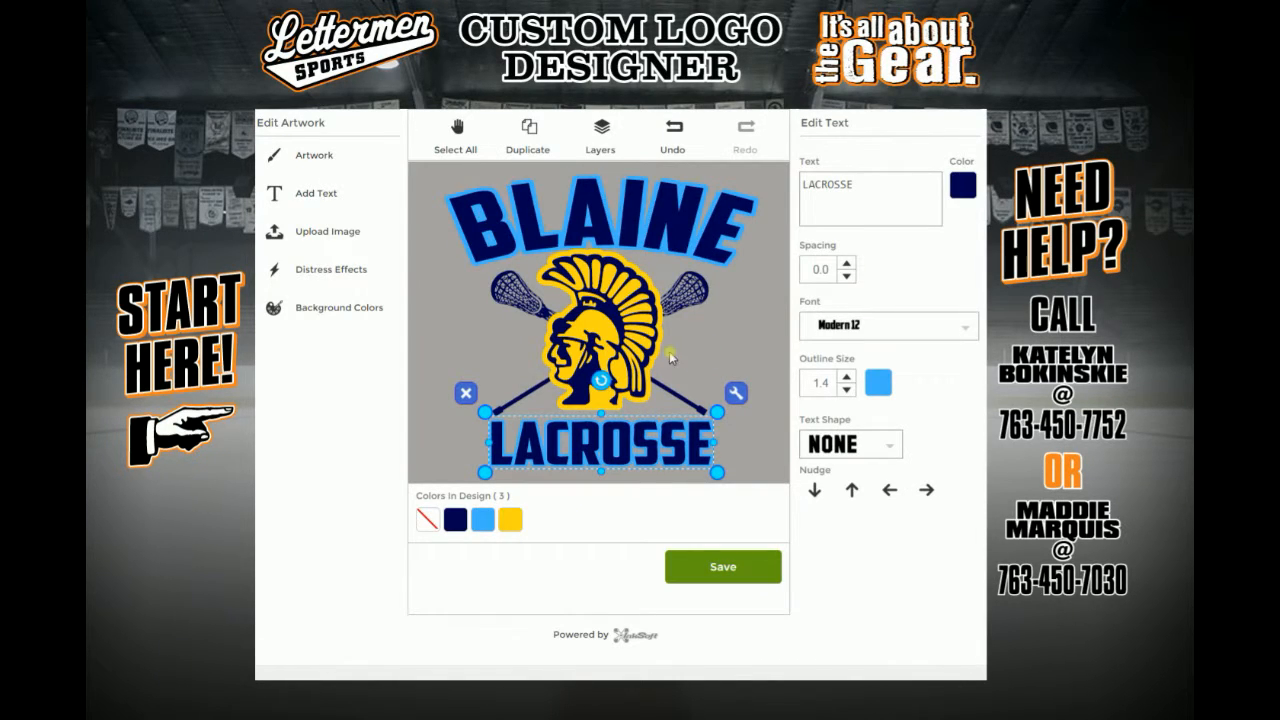
# Replace the Trojan head with the front-facing roaring tiger from the Tigers mascot clip art, shrunk slightly and centered over the crossed sticks.
pyautogui.click(599, 338)
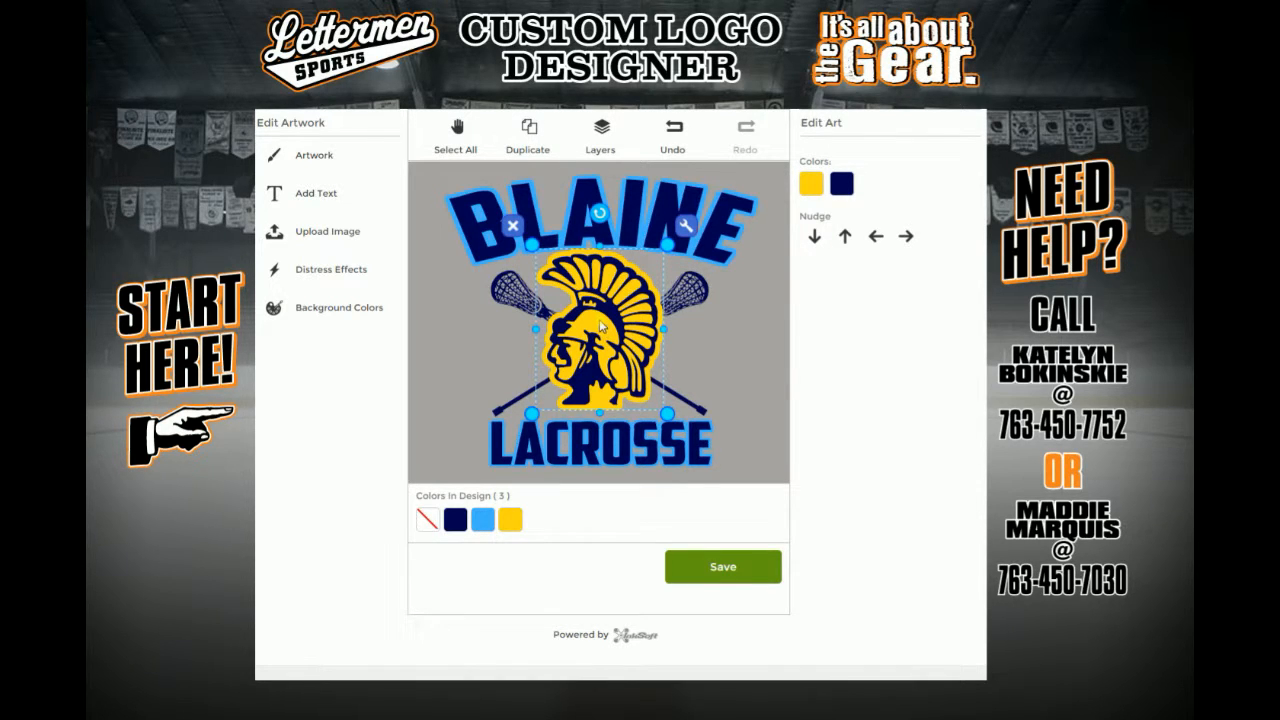
pyautogui.click(513, 227)
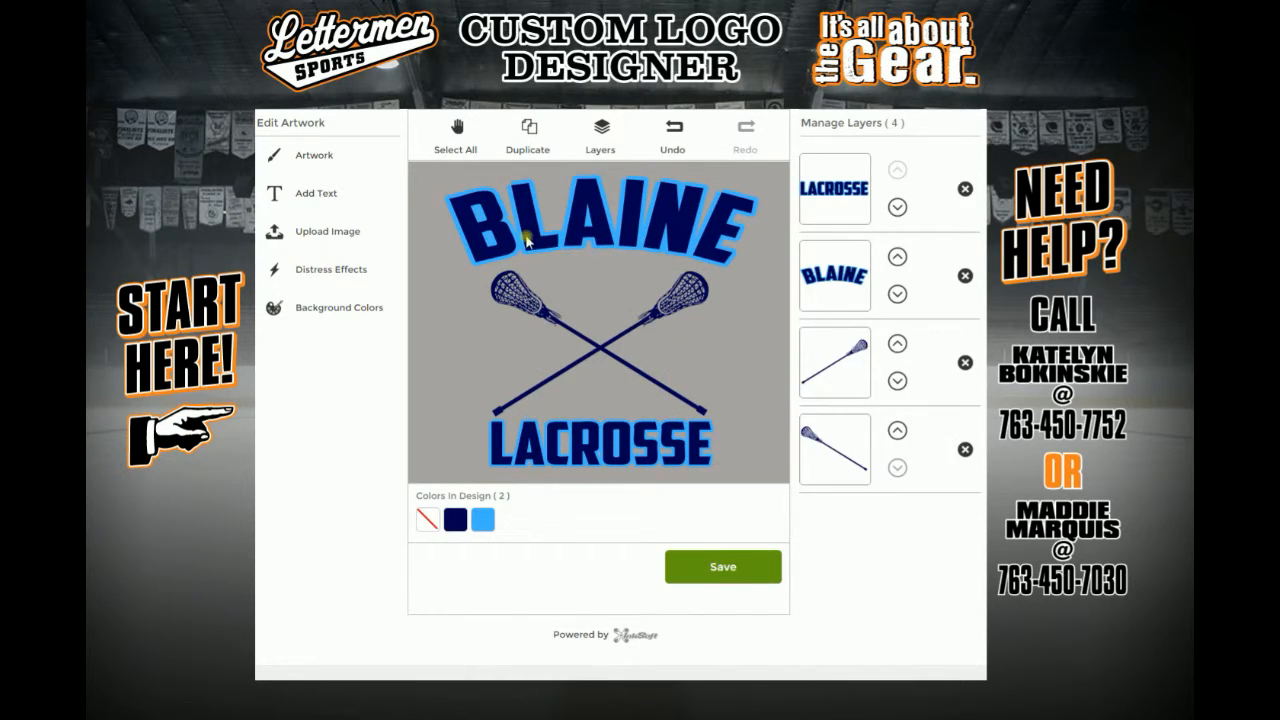
pyautogui.click(304, 158)
pyautogui.click(414, 204)
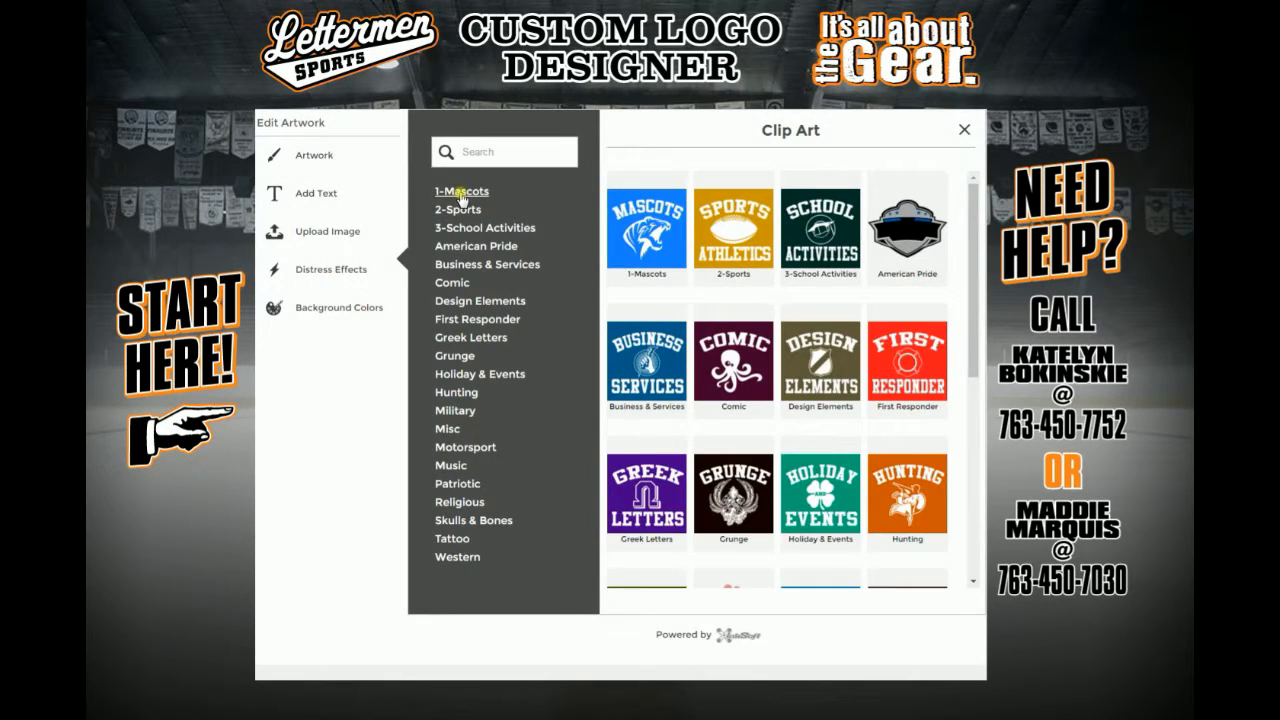
pyautogui.click(462, 193)
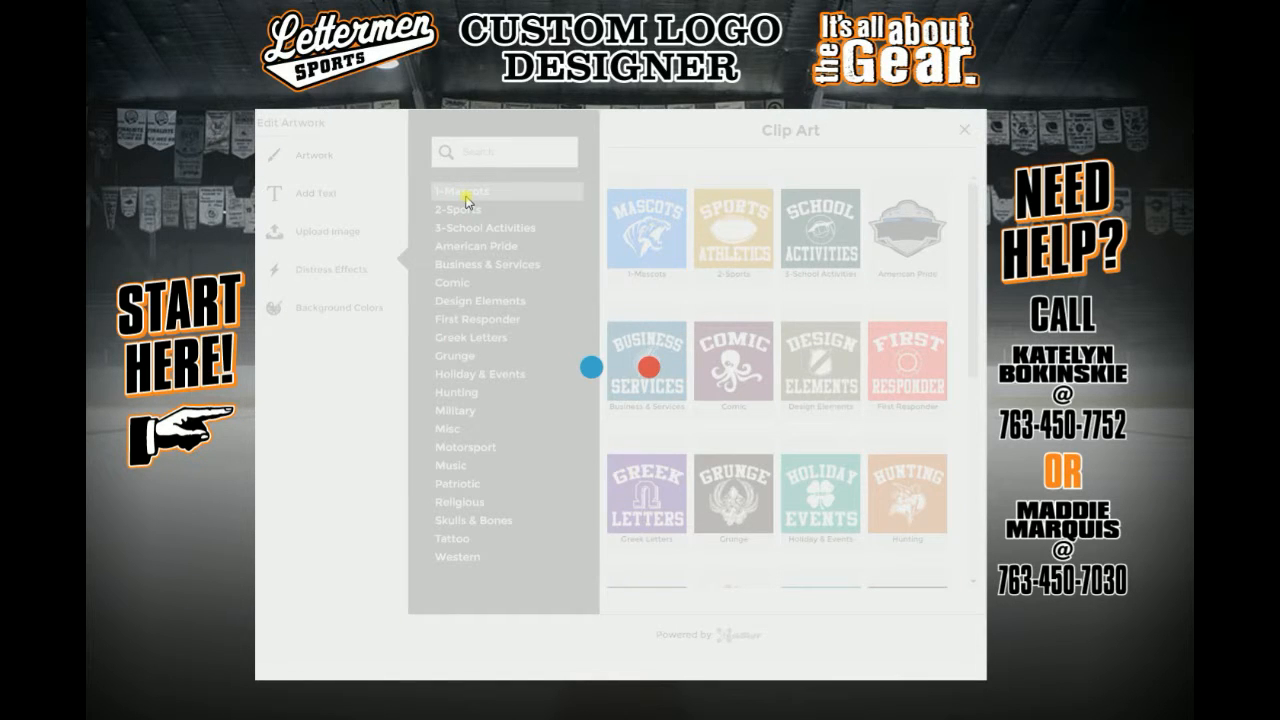
pyautogui.moveTo(575, 224); pyautogui.dragTo(557, 495)
pyautogui.click(466, 324)
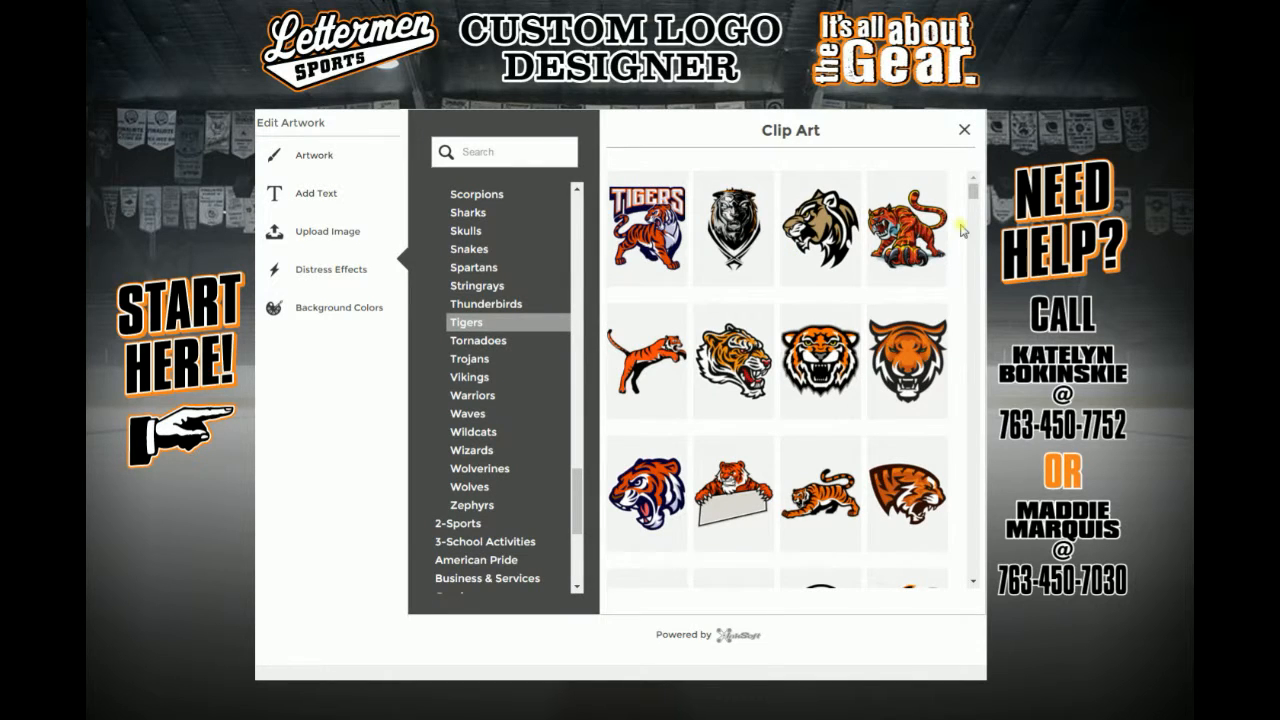
pyautogui.scroll(-5, 971, 200)
pyautogui.scroll(-10, 962, 284)
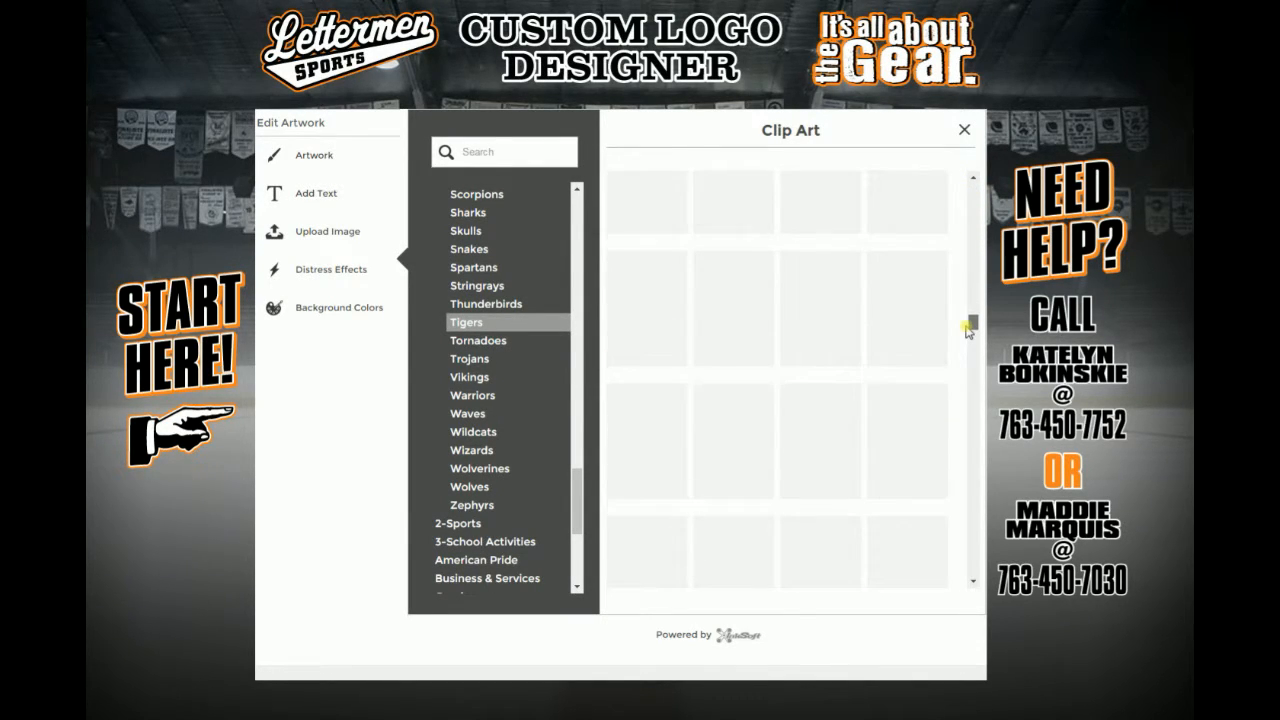
pyautogui.scroll(5, 960, 300)
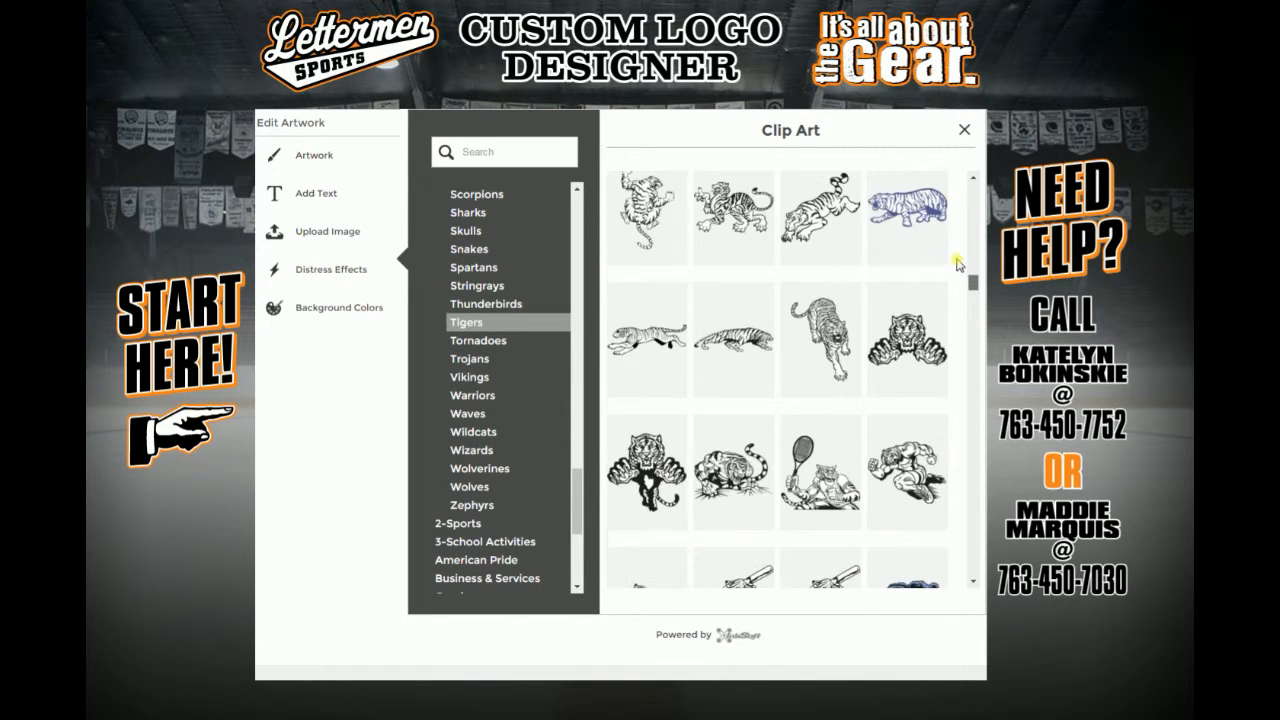
pyautogui.scroll(10, 958, 263)
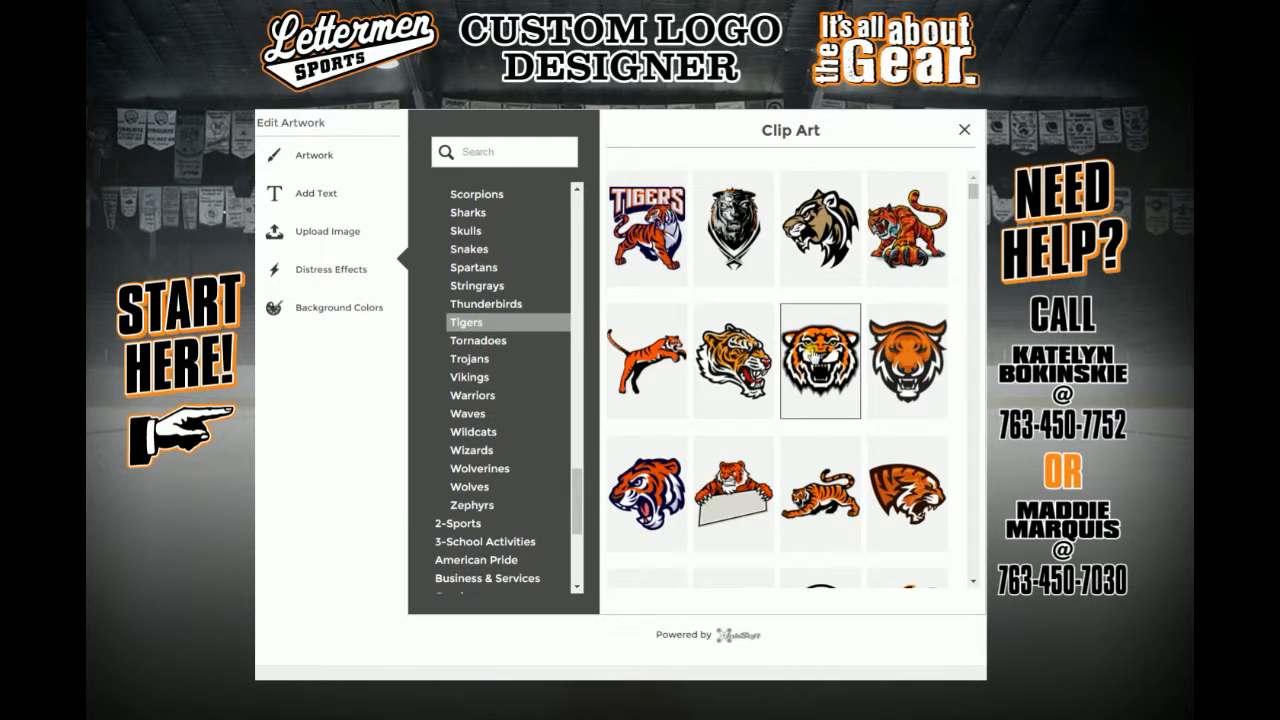
pyautogui.click(809, 351)
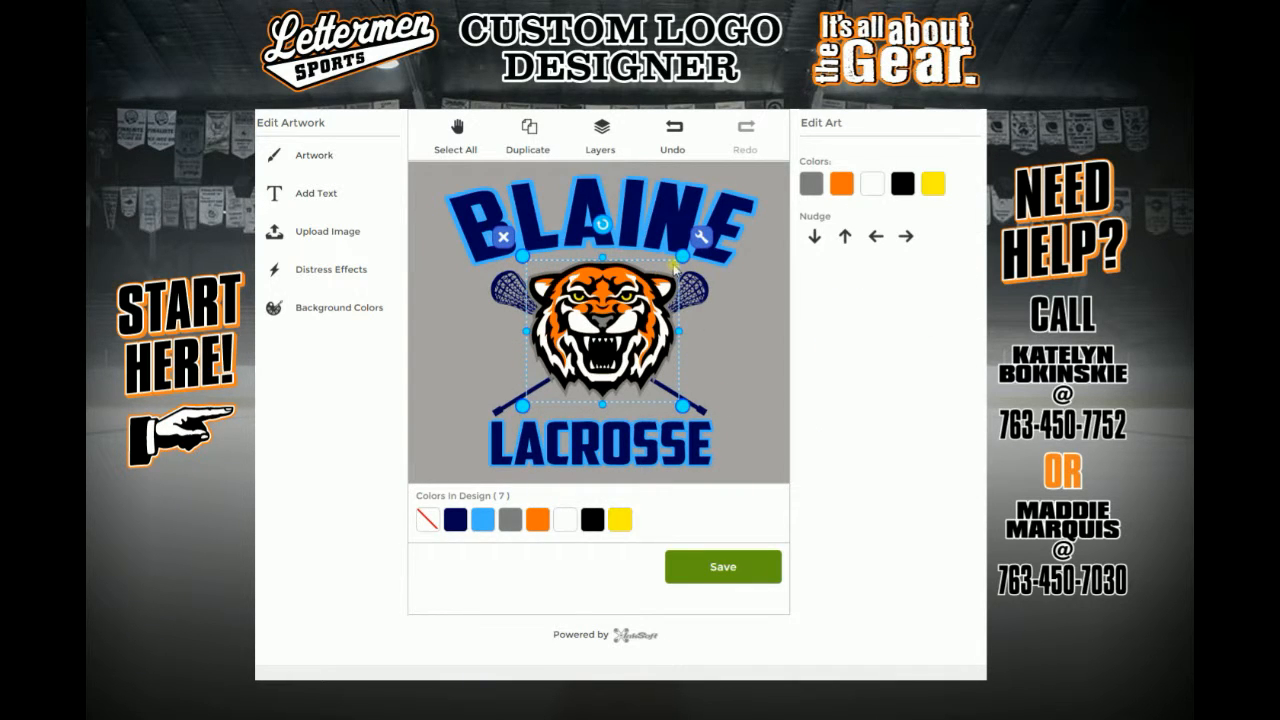
pyautogui.moveTo(683, 262)
pyautogui.mouseDown()
pyautogui.moveTo(672, 272)
pyautogui.moveTo(677, 262)
pyautogui.mouseUp()
pyautogui.moveTo(597, 340); pyautogui.dragTo(598, 340)
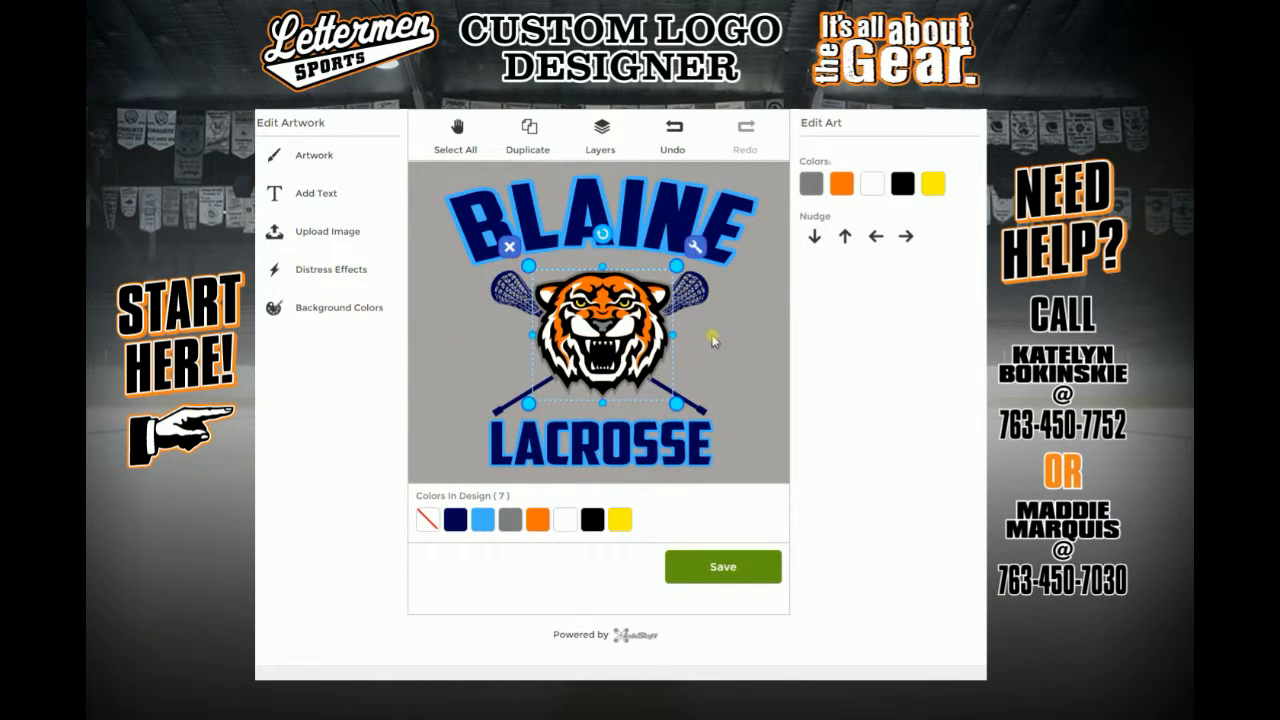
# Recolor the tiger head: orange areas to Columbia Blue, black areas to navy, and yellow eyes to Florescent Orange.
pyautogui.click(841, 185)
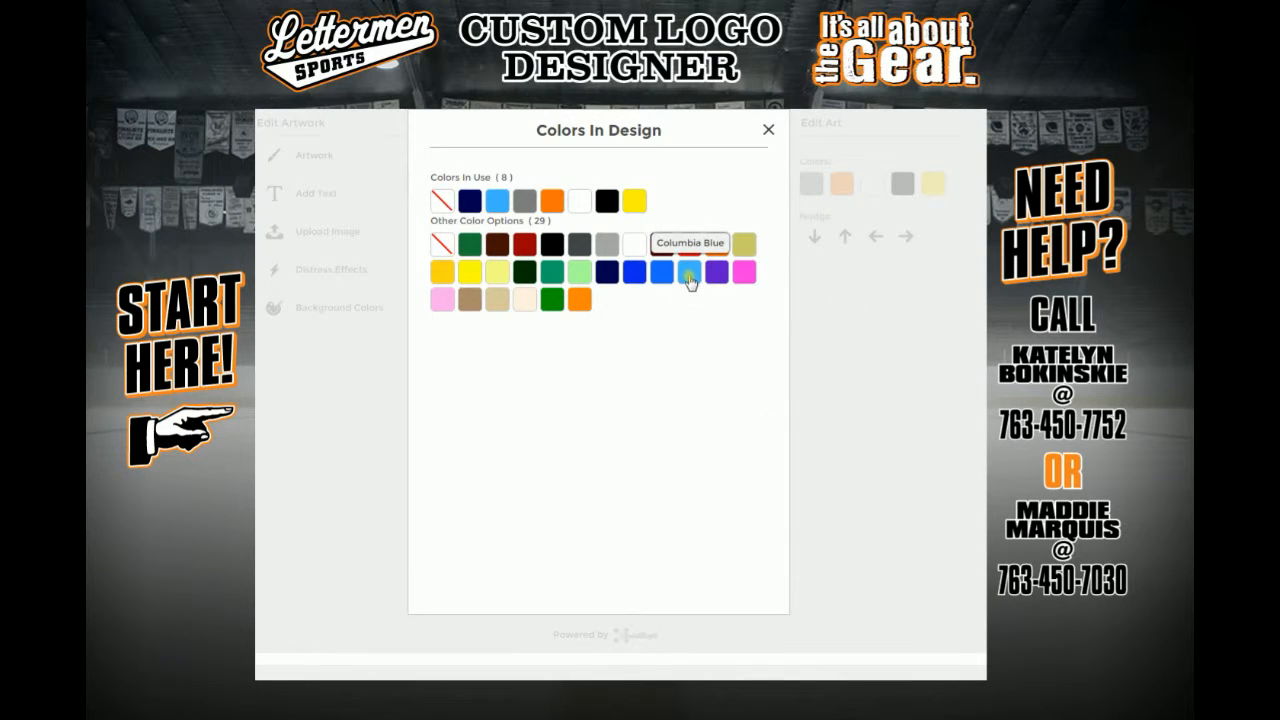
pyautogui.click(689, 272)
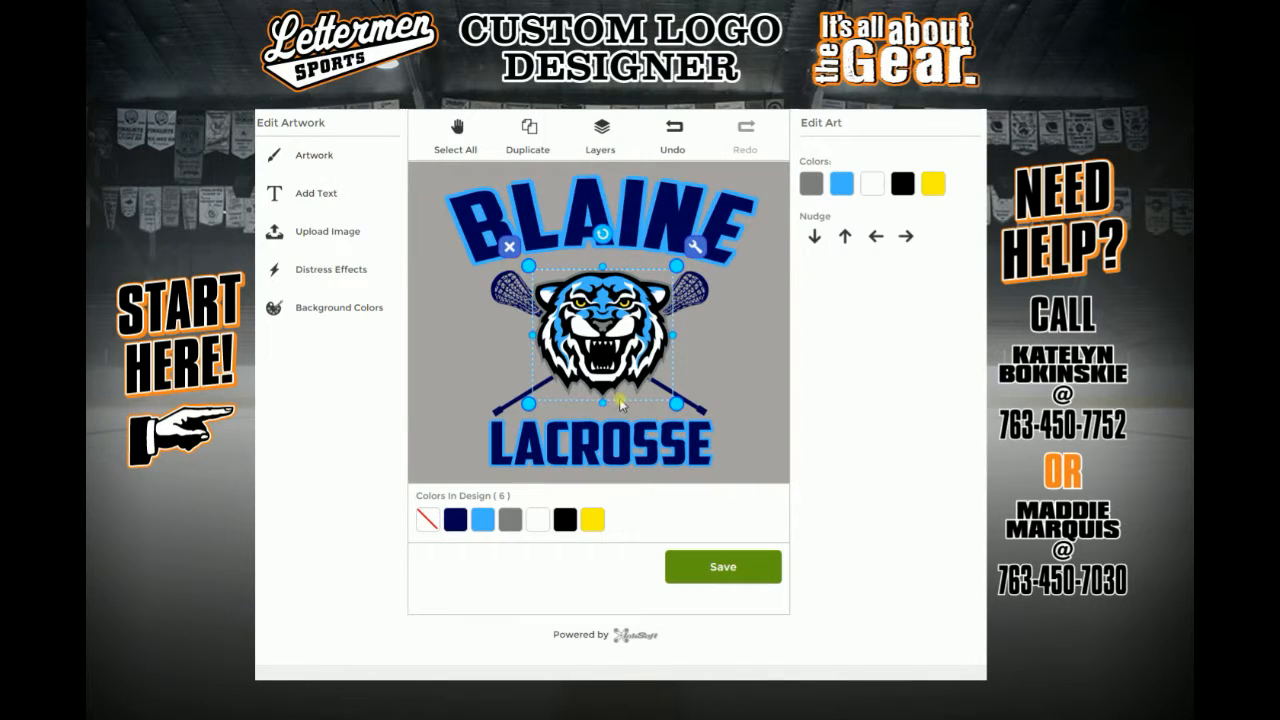
pyautogui.click(900, 185)
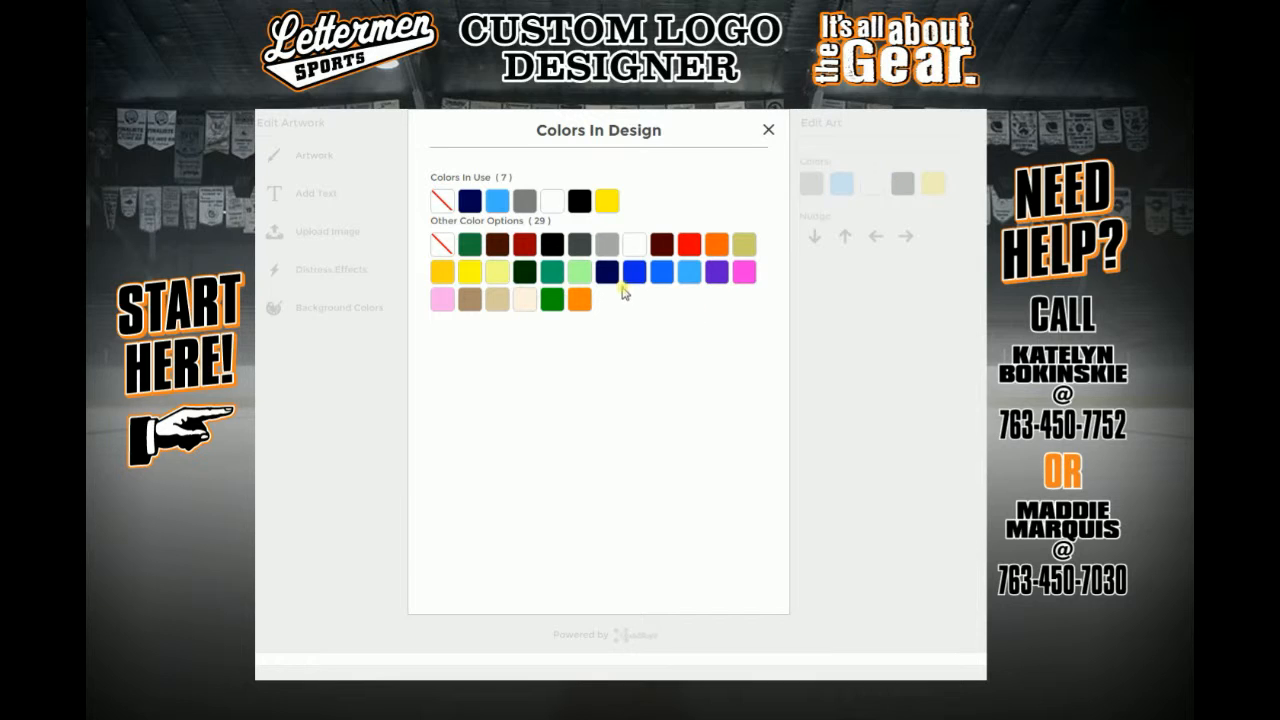
pyautogui.click(607, 272)
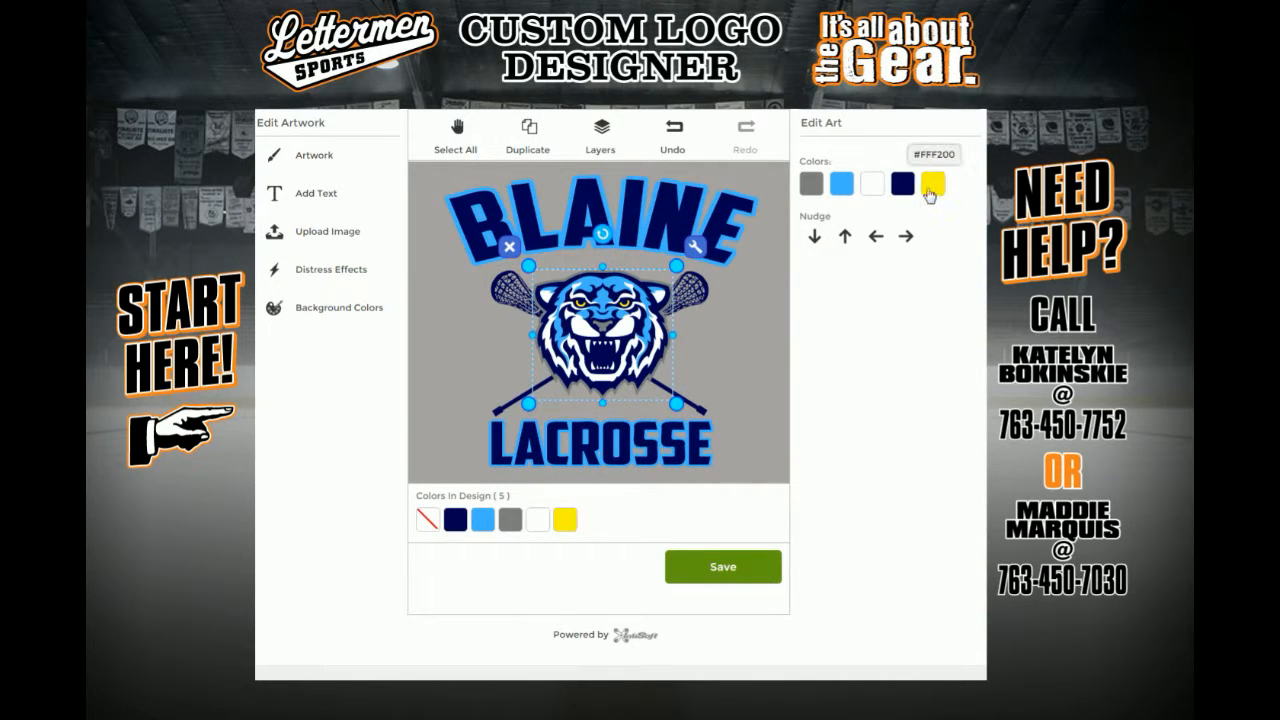
pyautogui.click(930, 192)
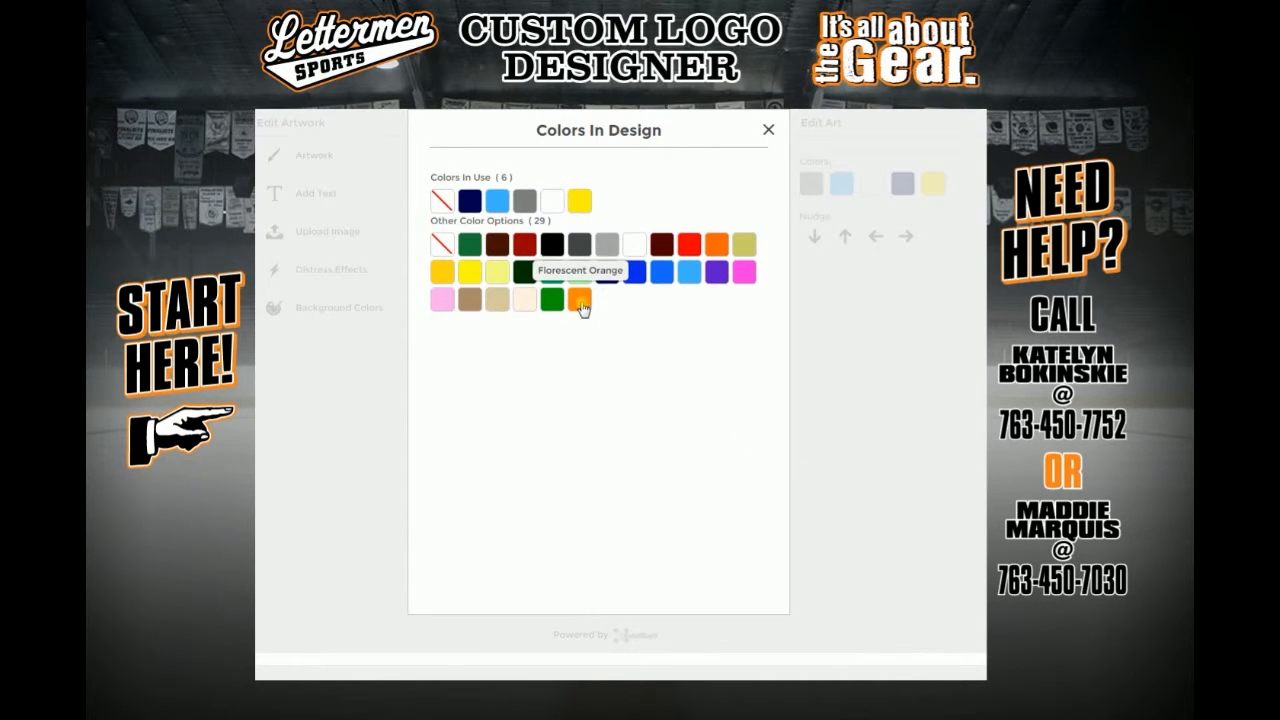
pyautogui.click(580, 300)
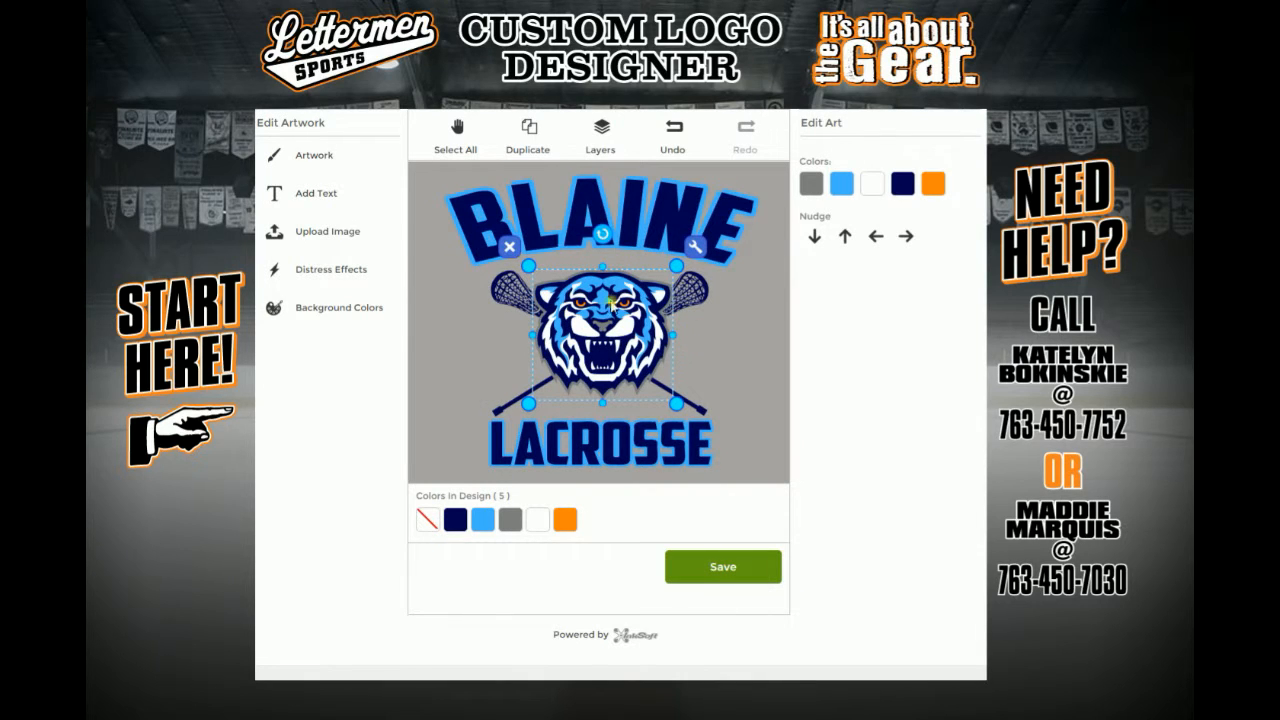
# Fine-tune the tiger head's position between the BLAINE and LACROSSE text.
pyautogui.moveTo(608, 328); pyautogui.dragTo(606, 327)
pyautogui.click(610, 456)
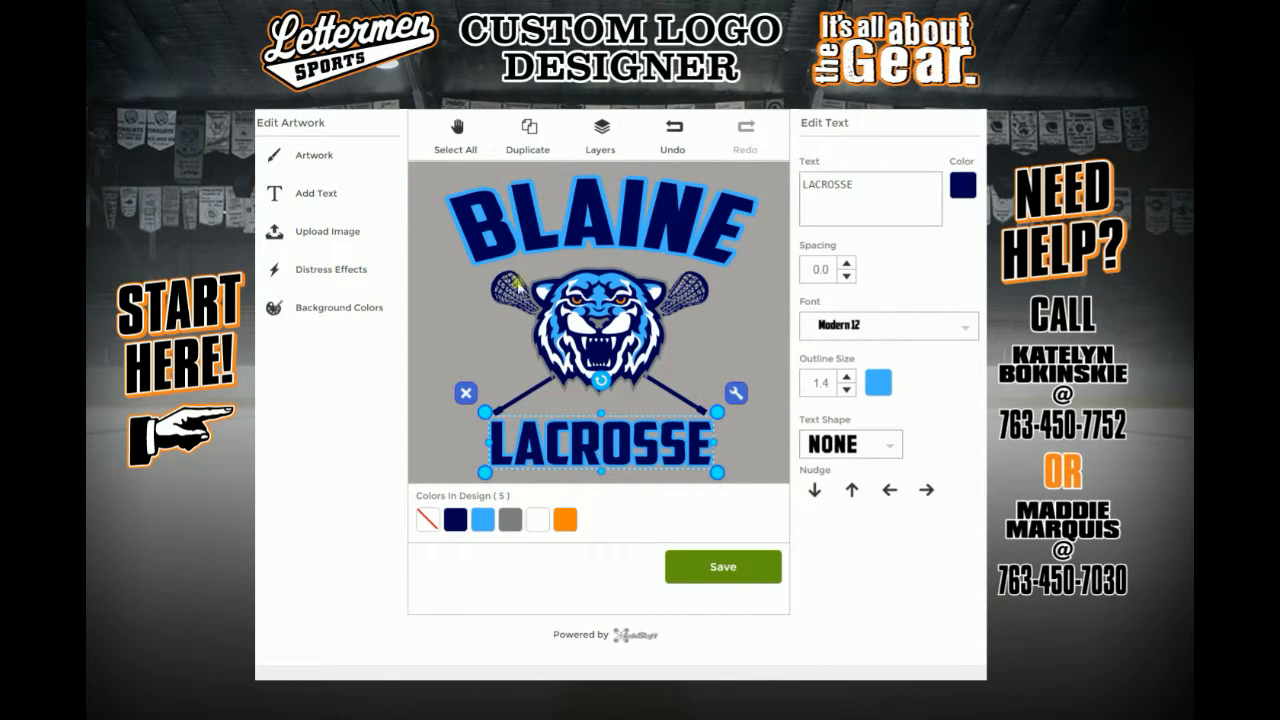
pyautogui.click(632, 315)
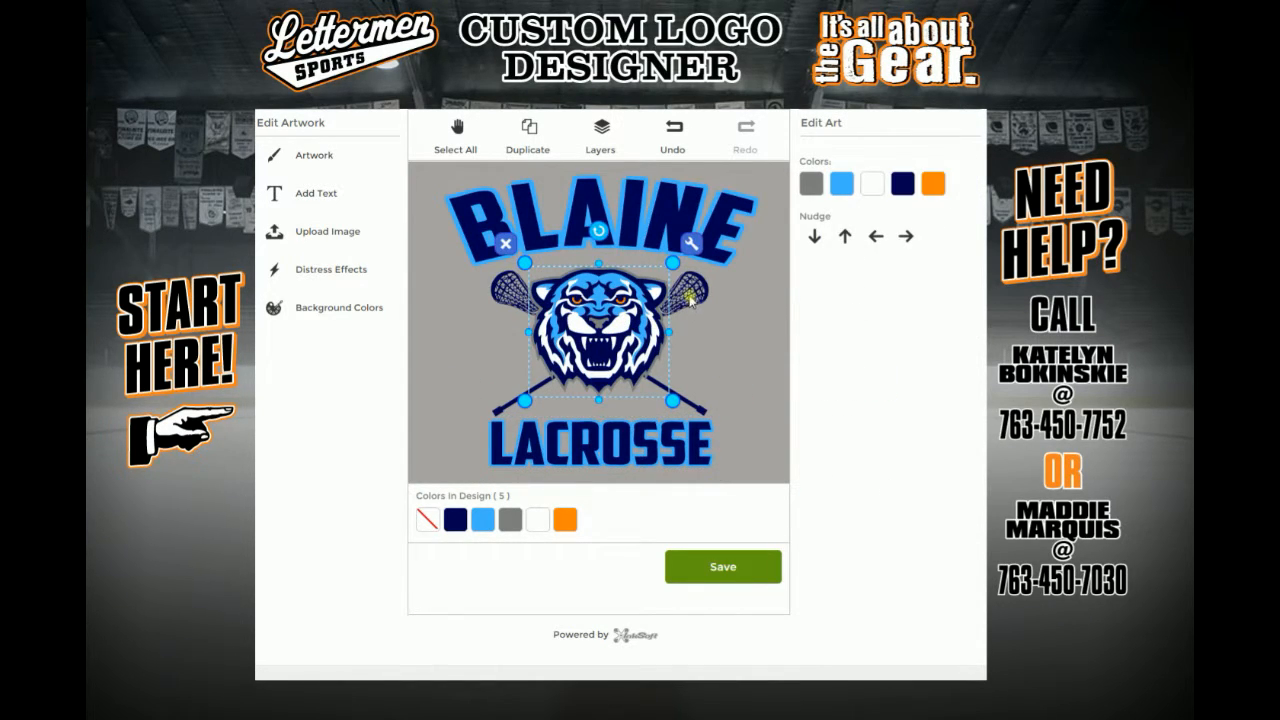
# View the design's layers and select the lacrosse stick hidden behind the tiger head.
pyautogui.click(601, 130)
pyautogui.click(819, 450)
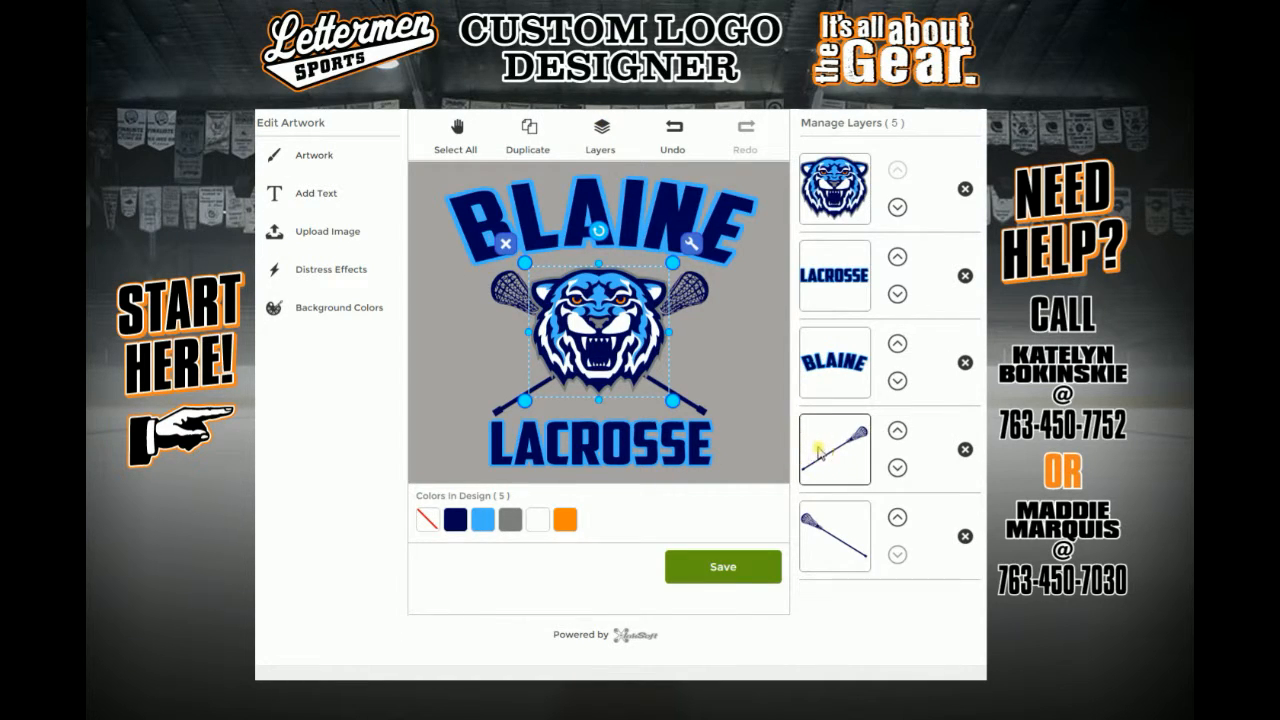
pyautogui.moveTo(600, 338); pyautogui.dragTo(634, 340)
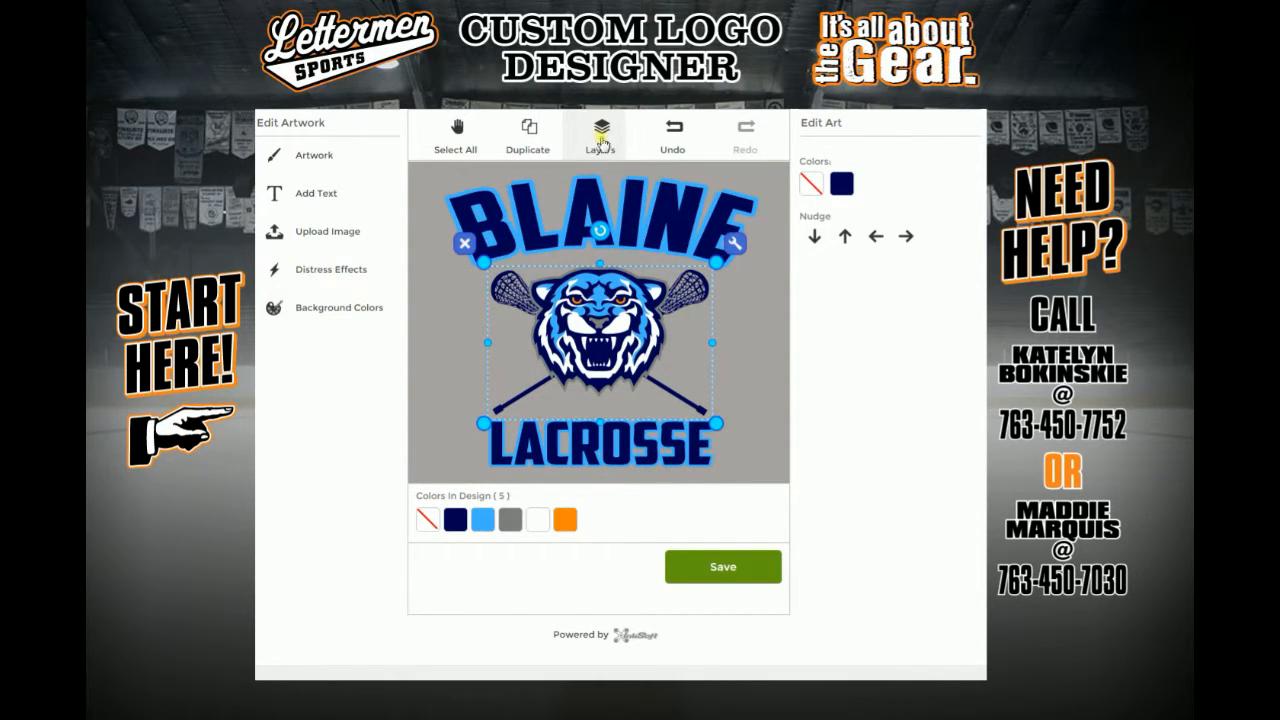
pyautogui.click(557, 206)
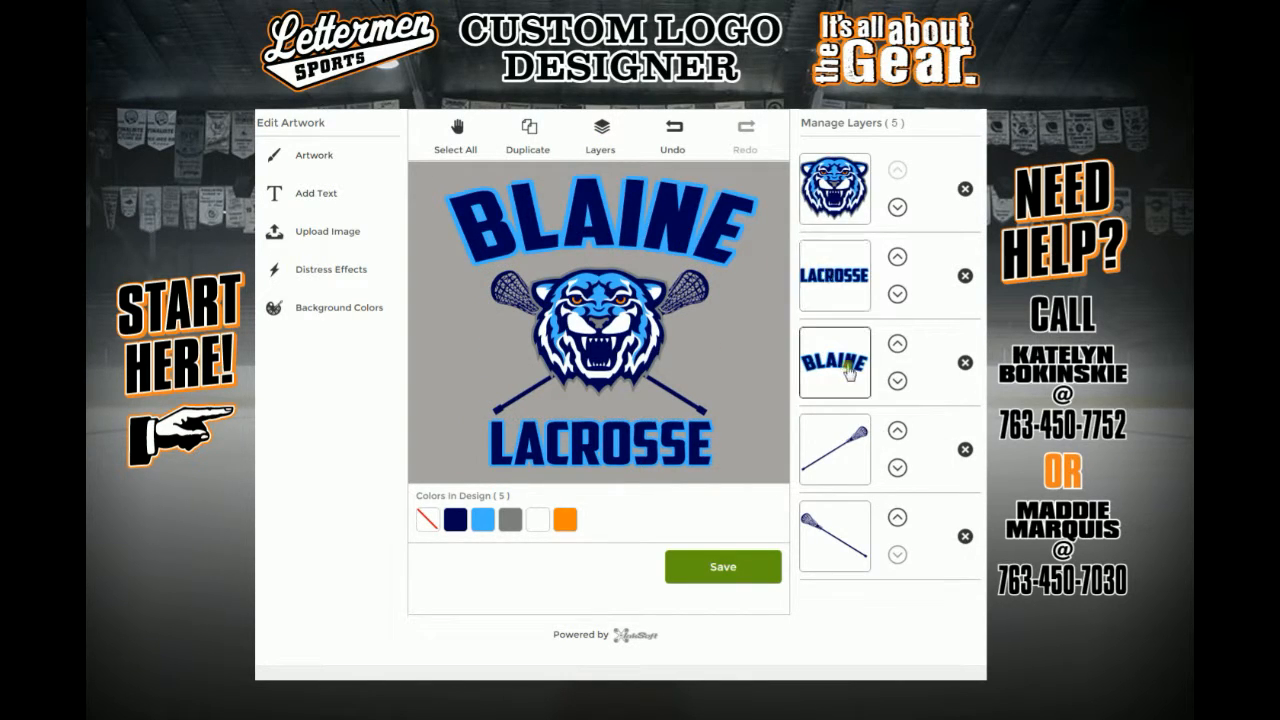
# Remove the curved text shape from the BLAINE text.
pyautogui.click(840, 358)
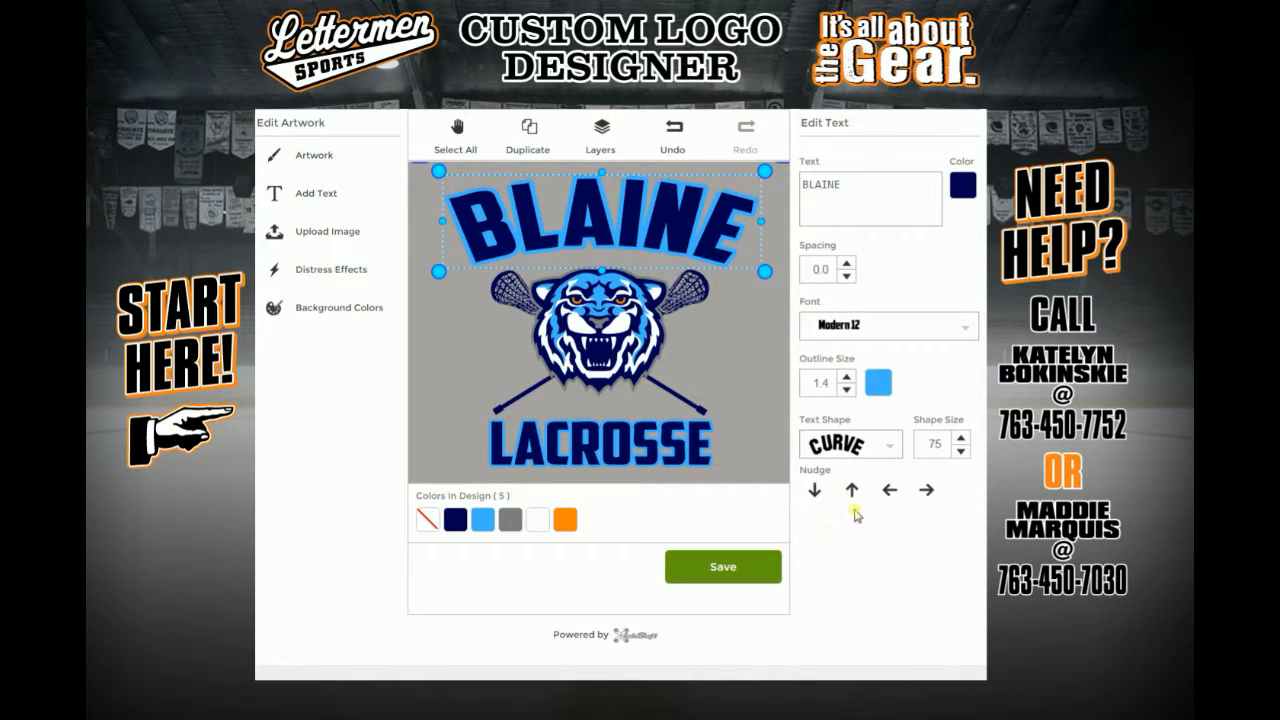
pyautogui.click(880, 445)
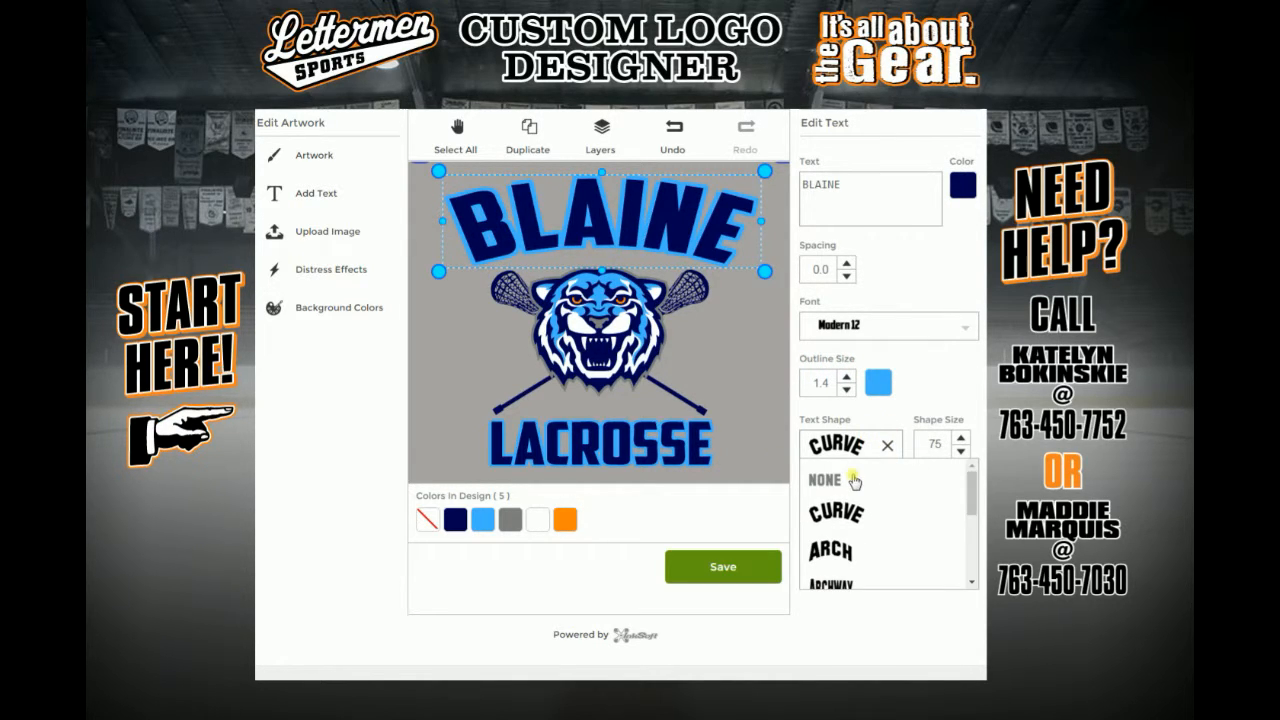
pyautogui.click(853, 482)
# Change the BLAINE text's font to Collegiate 11.
pyautogui.click(907, 330)
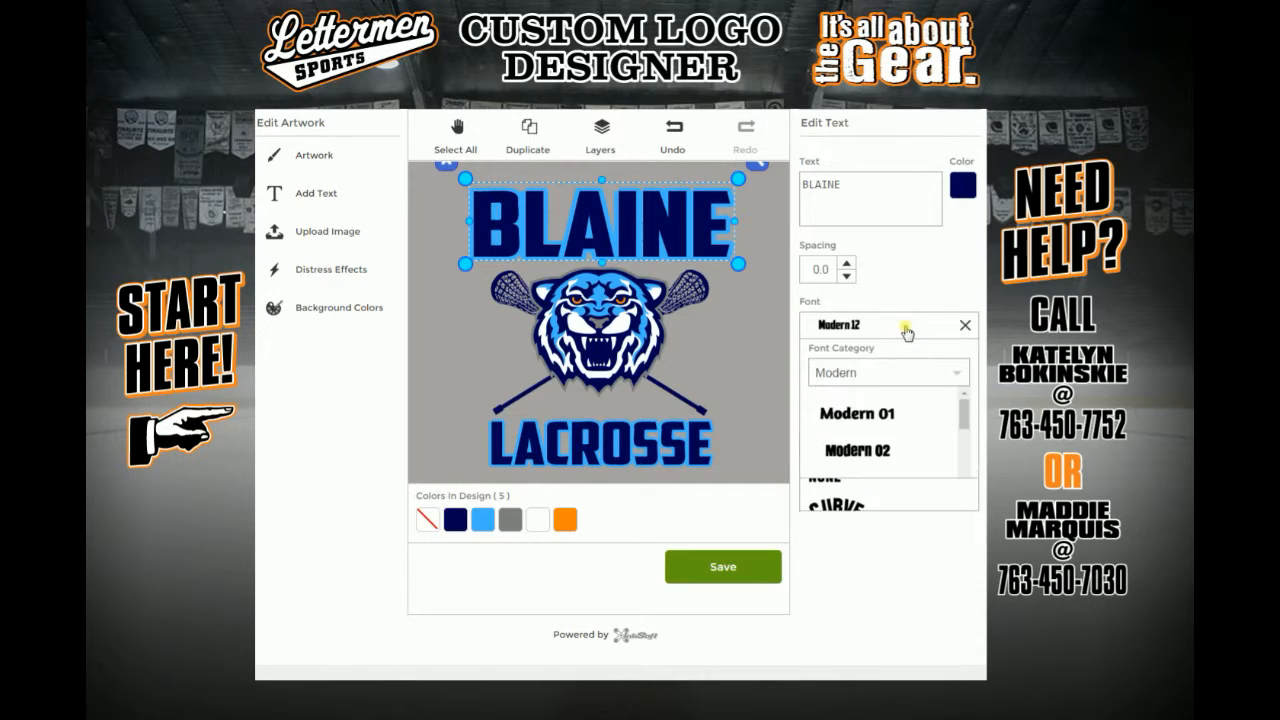
pyautogui.click(960, 378)
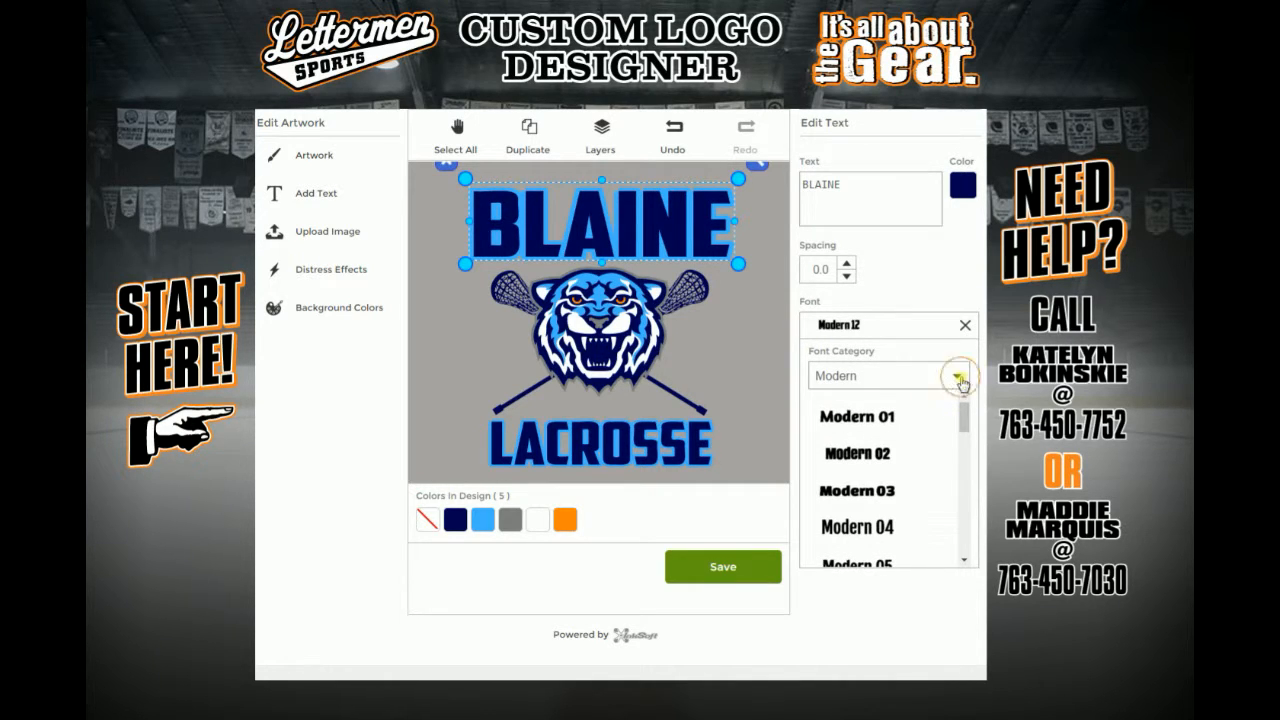
pyautogui.click(878, 457)
pyautogui.moveTo(967, 425); pyautogui.dragTo(962, 514)
pyautogui.click(866, 521)
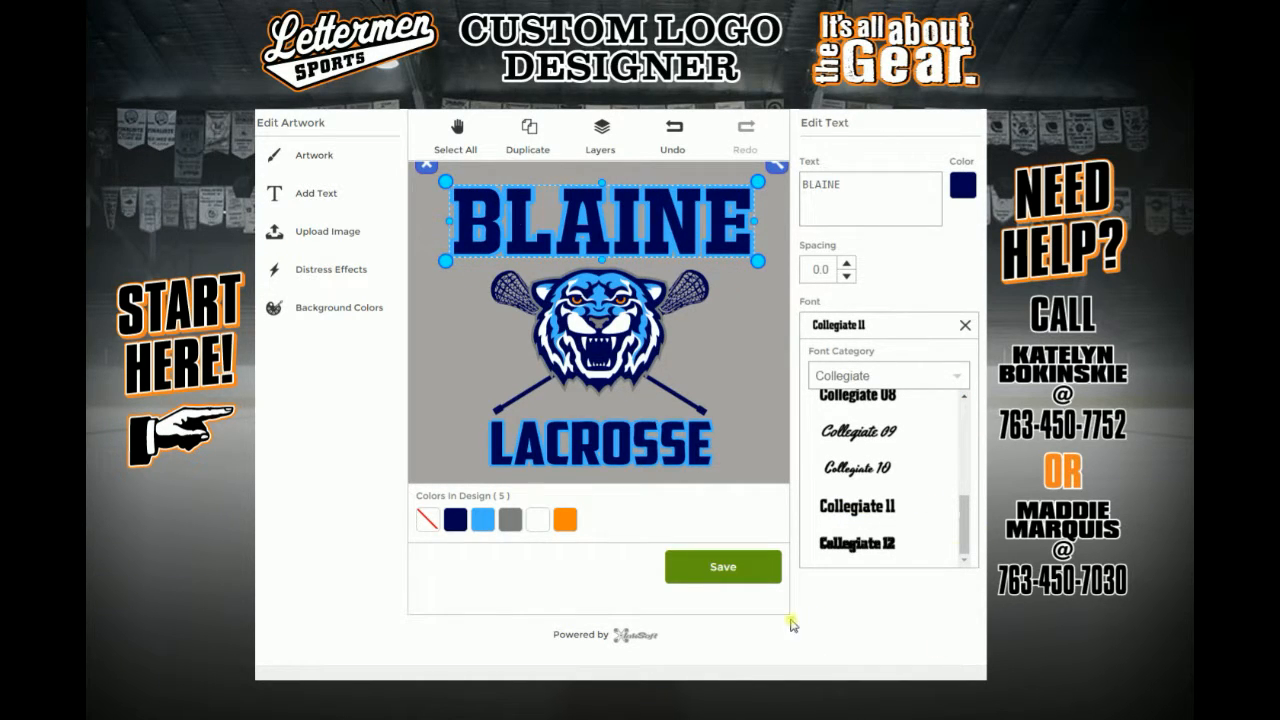
pyautogui.click(928, 262)
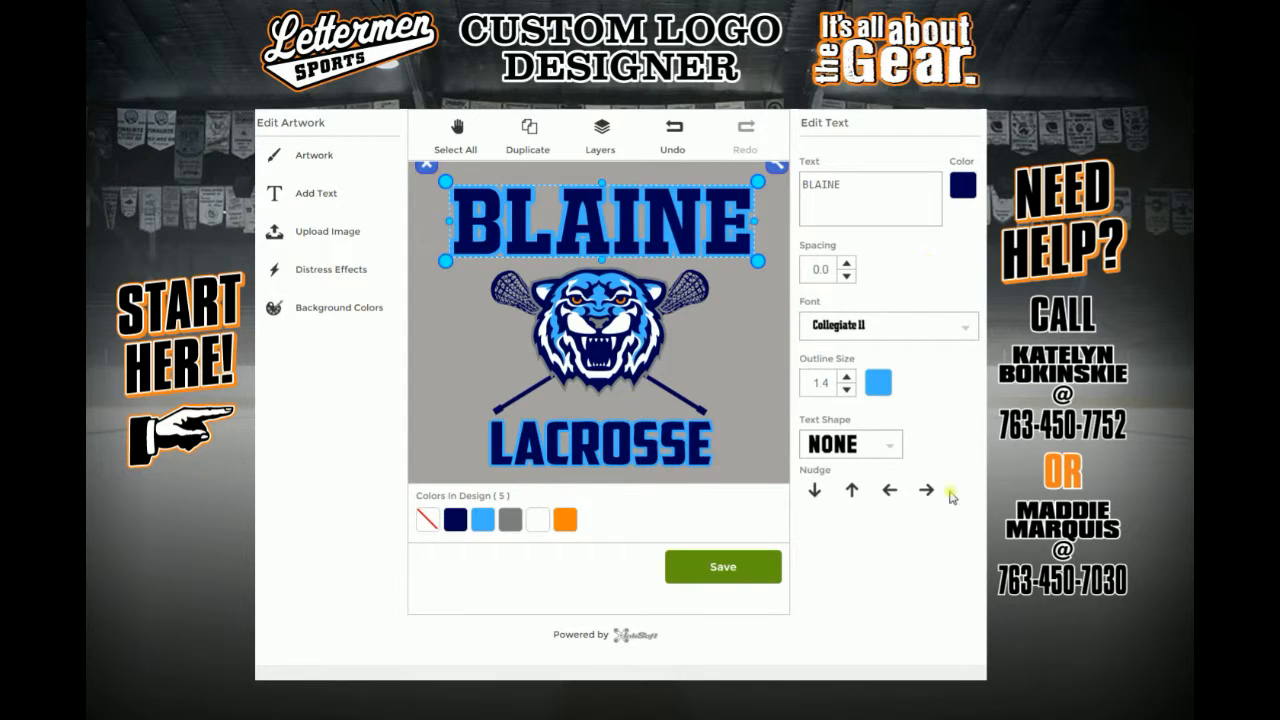
# Apply the Curve text shape to BLAINE with a shape size of 120.
pyautogui.click(840, 448)
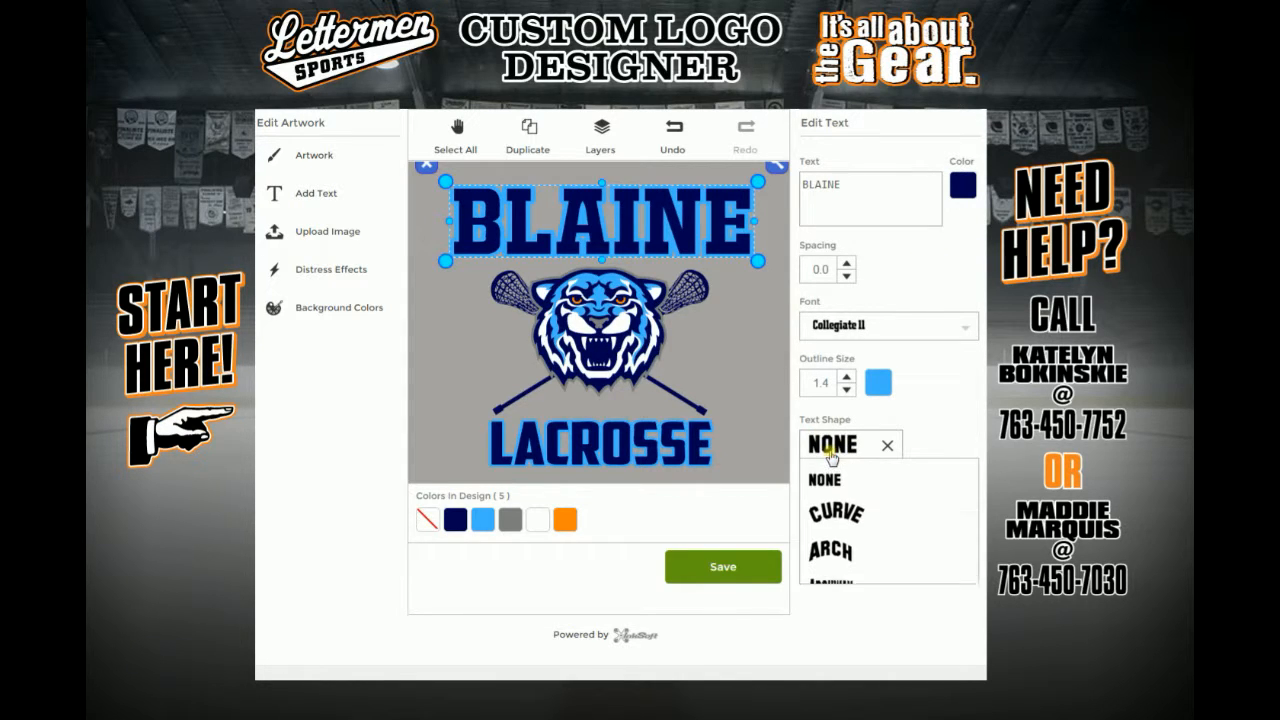
pyautogui.click(840, 513)
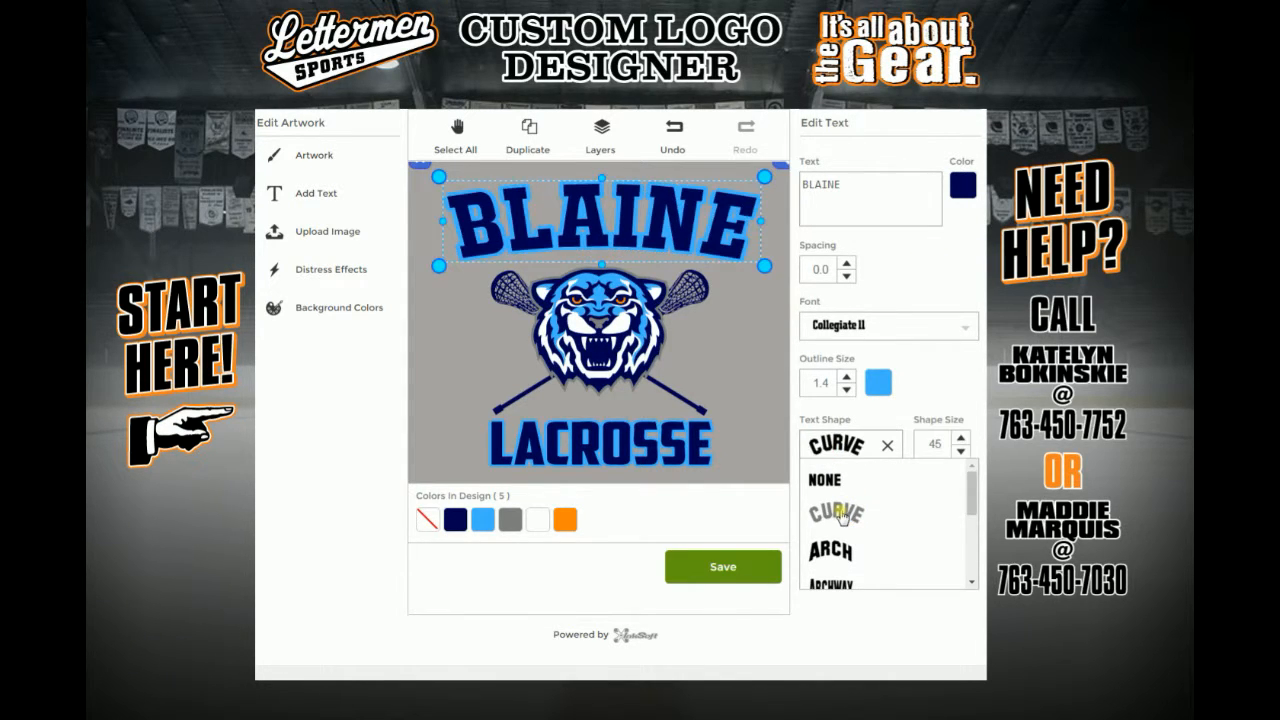
pyautogui.click(960, 440)
pyautogui.click(960, 440)
pyautogui.click(960, 440)
pyautogui.click(960, 440)
pyautogui.click(960, 438)
pyautogui.click(960, 438)
pyautogui.click(960, 438)
pyautogui.click(960, 438)
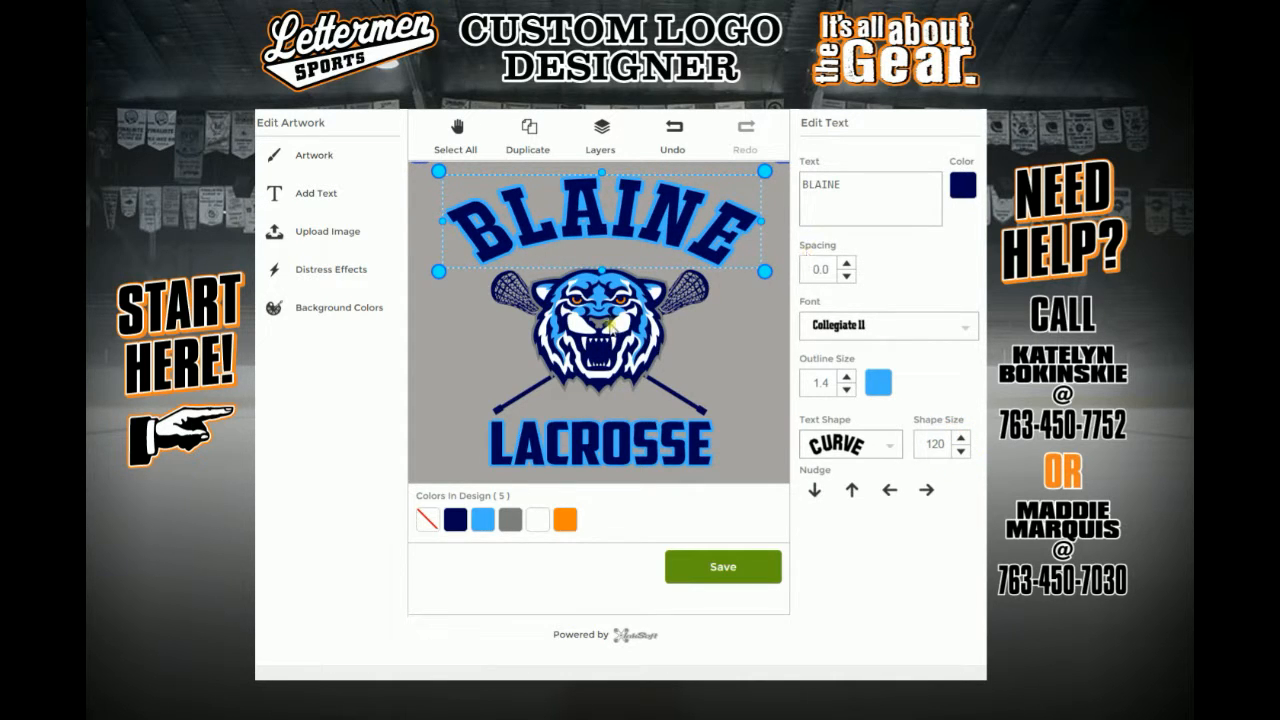
# Shift the BLAINE text slightly down and the LACROSSE text slightly up, closer to the tiger head.
pyautogui.click(601, 218)
pyautogui.moveTo(760, 232); pyautogui.dragTo(770, 234)
pyautogui.click(607, 199)
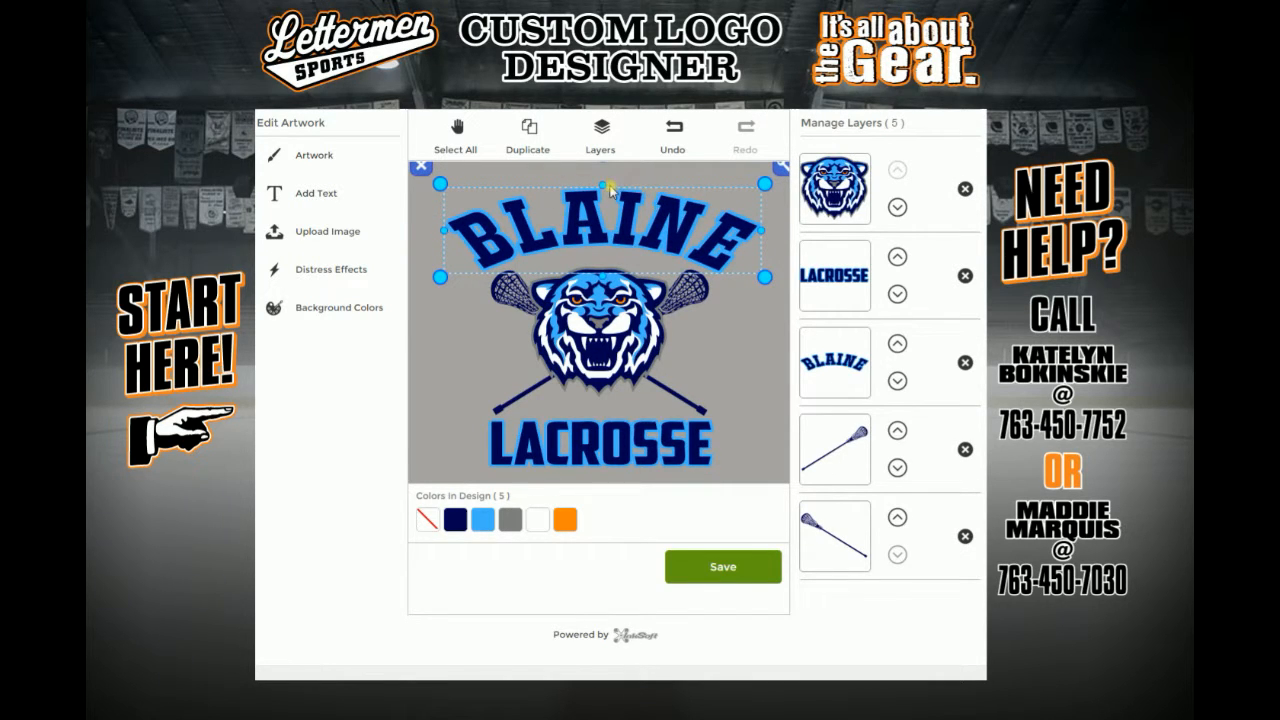
pyautogui.click(603, 190)
pyautogui.moveTo(618, 446); pyautogui.dragTo(628, 422)
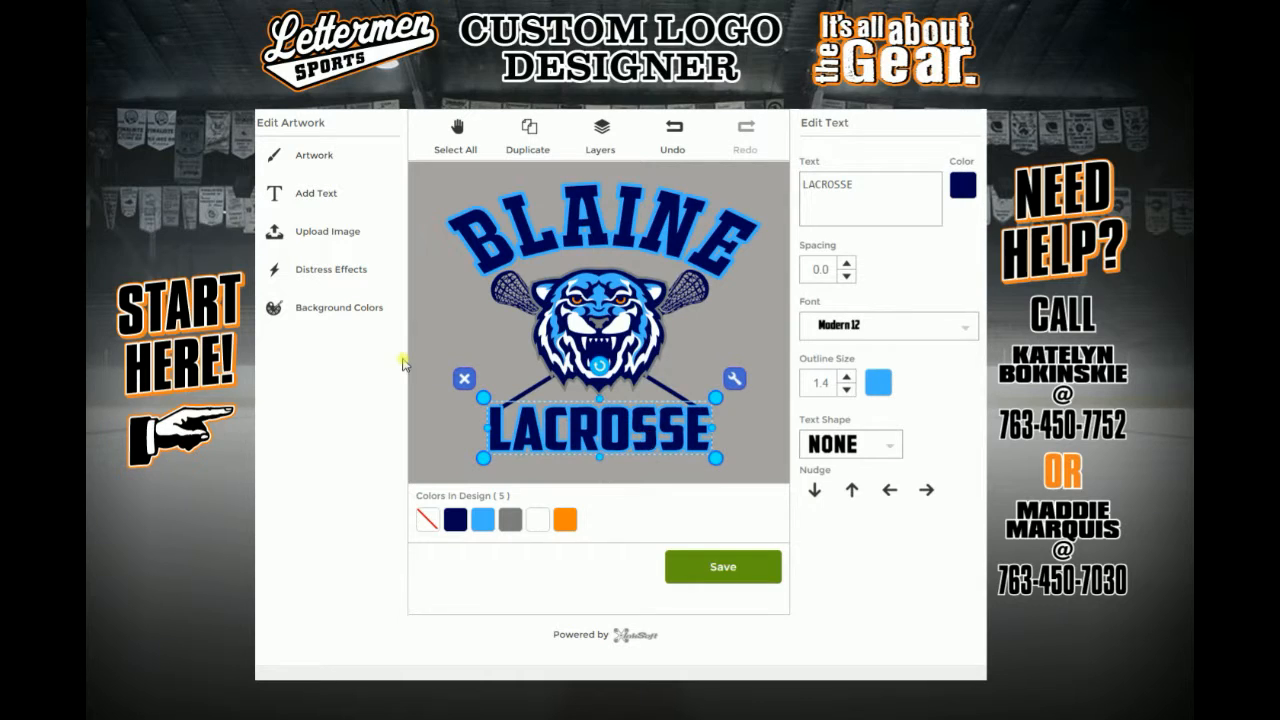
# Add a new text reading BENGALS, shrunk and placed between the tiger head and LACROSSE.
pyautogui.click(311, 197)
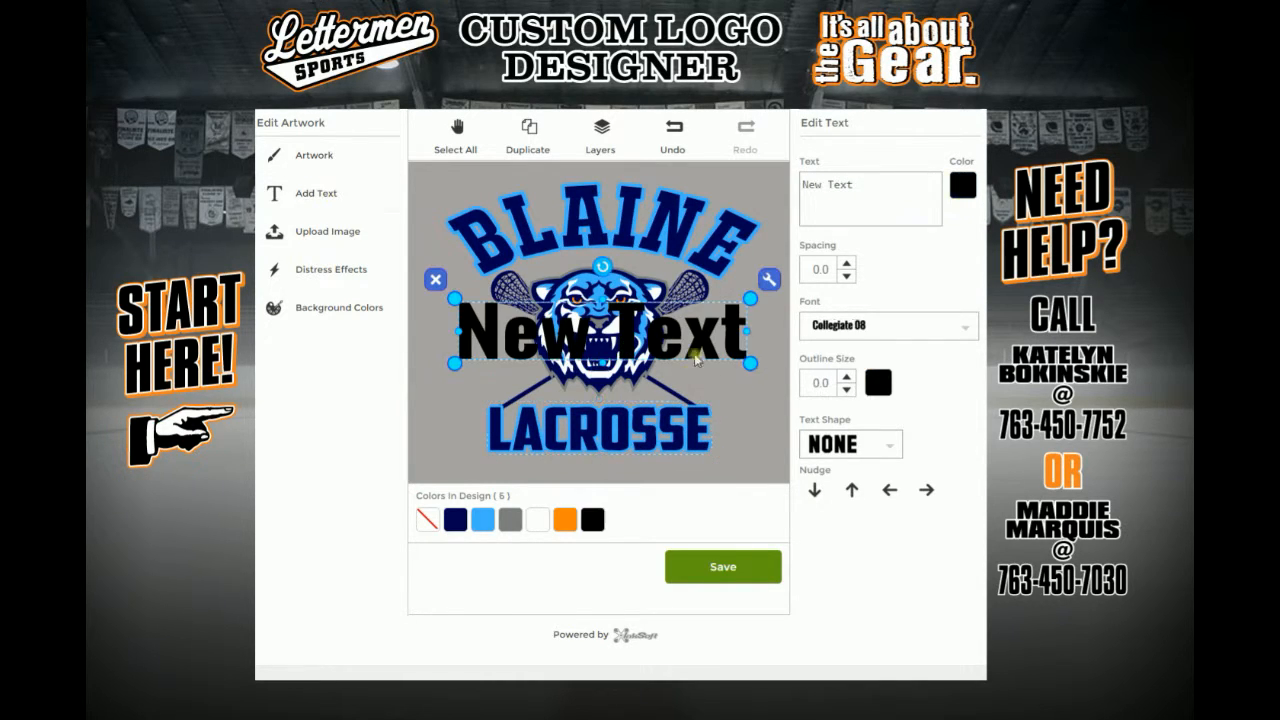
pyautogui.tripleClick(877, 185)
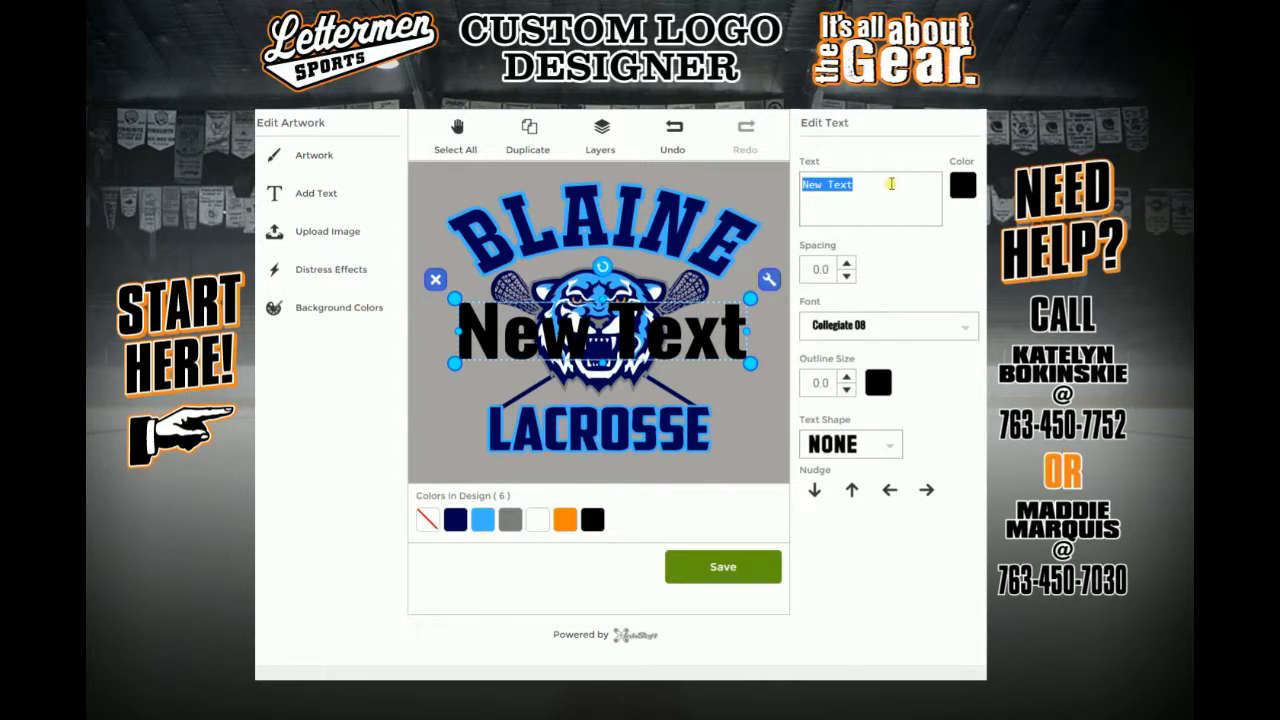
pyautogui.write('BE#')
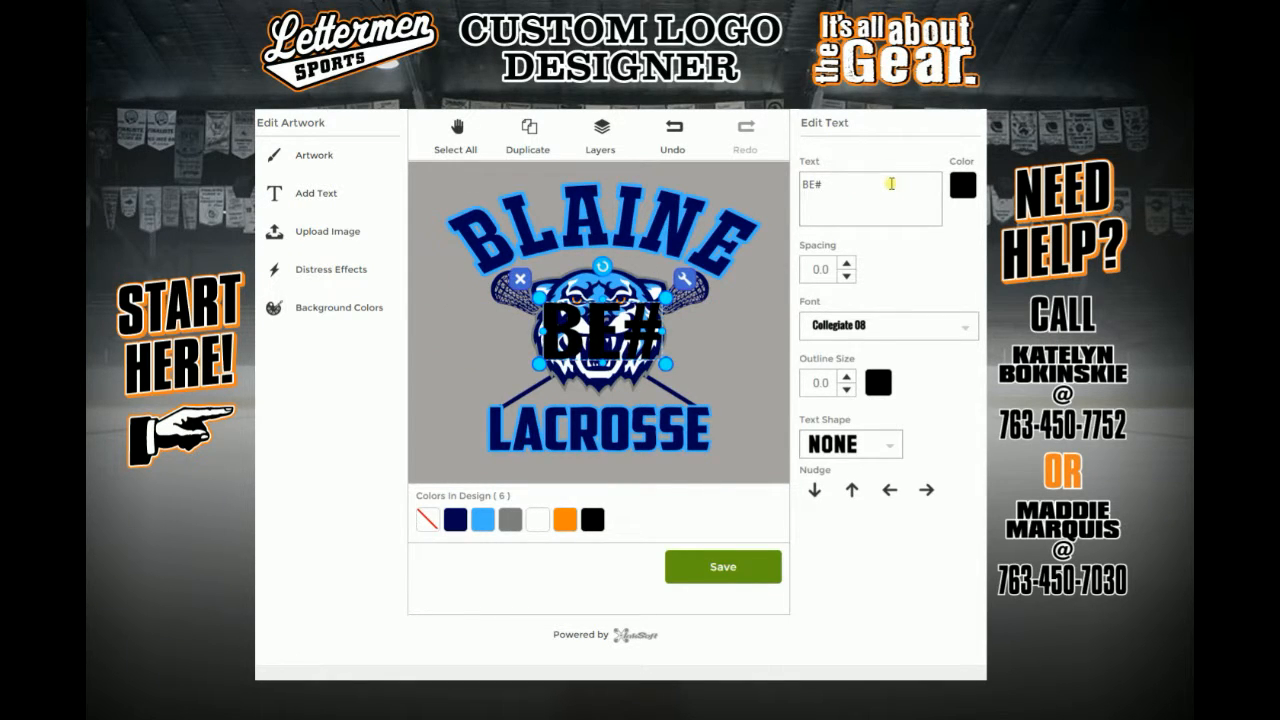
pyautogui.press('BackSpace')
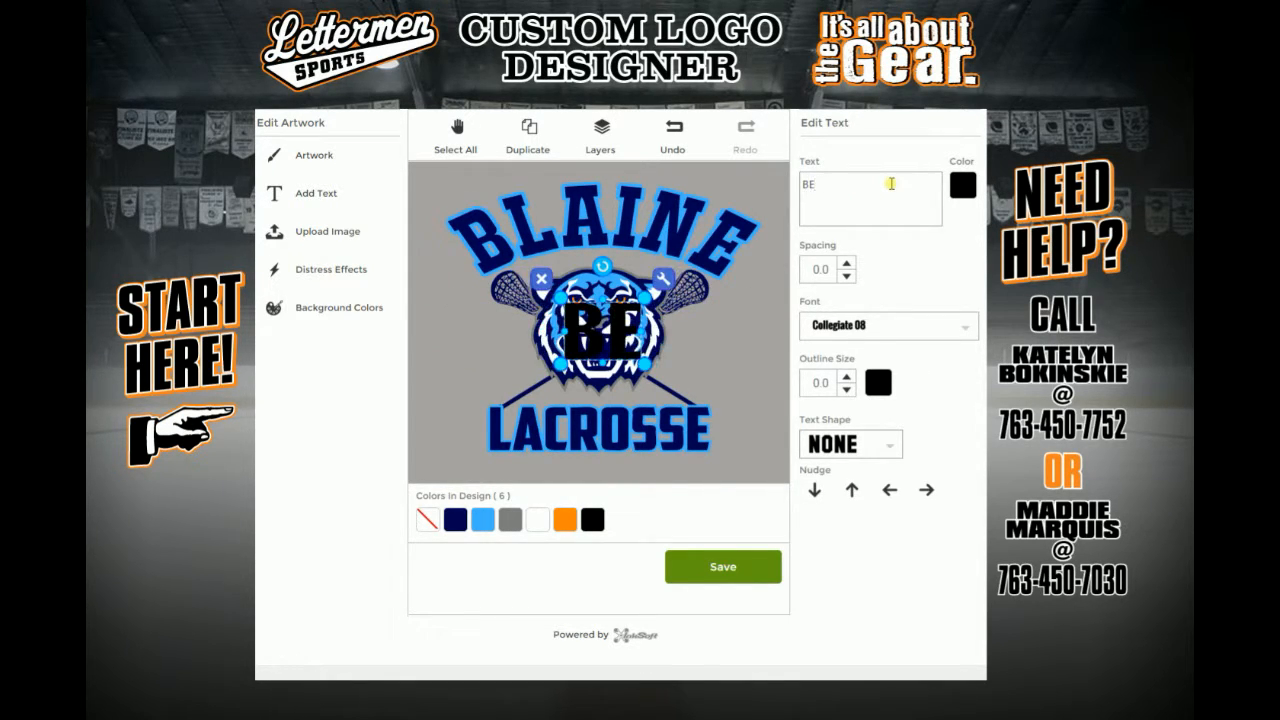
pyautogui.write('NGALS')
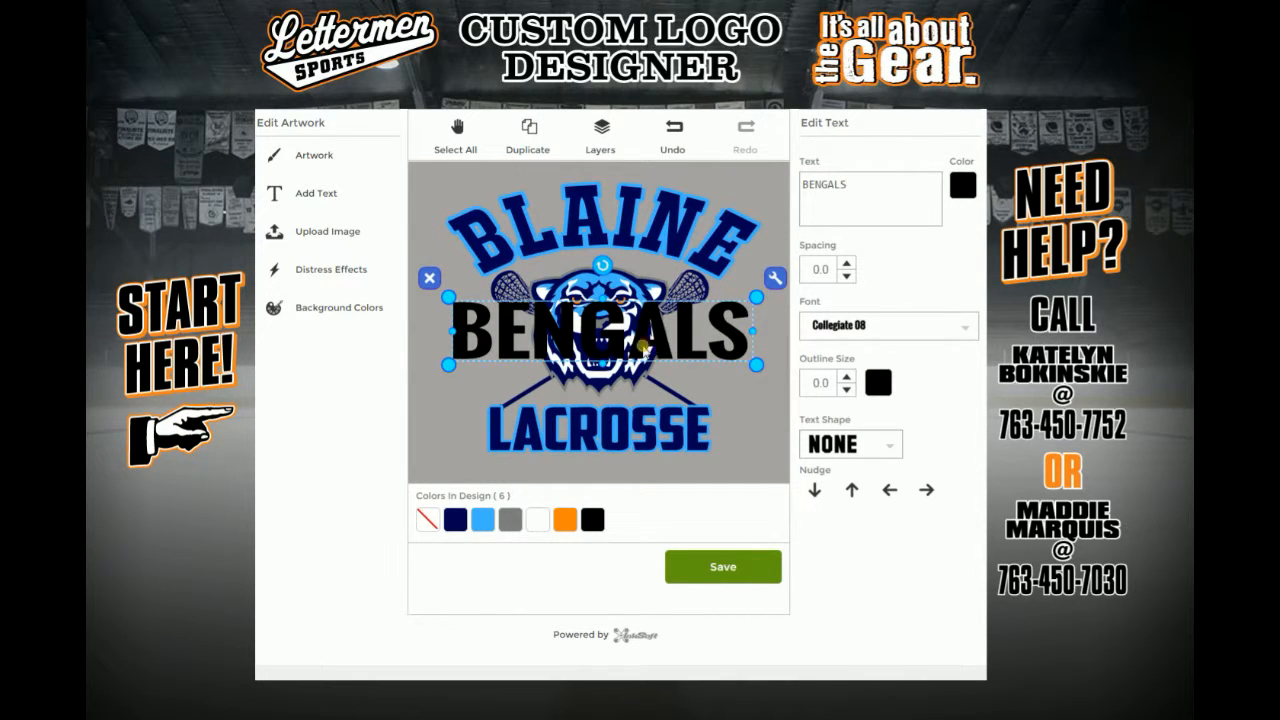
pyautogui.moveTo(756, 299); pyautogui.dragTo(688, 347)
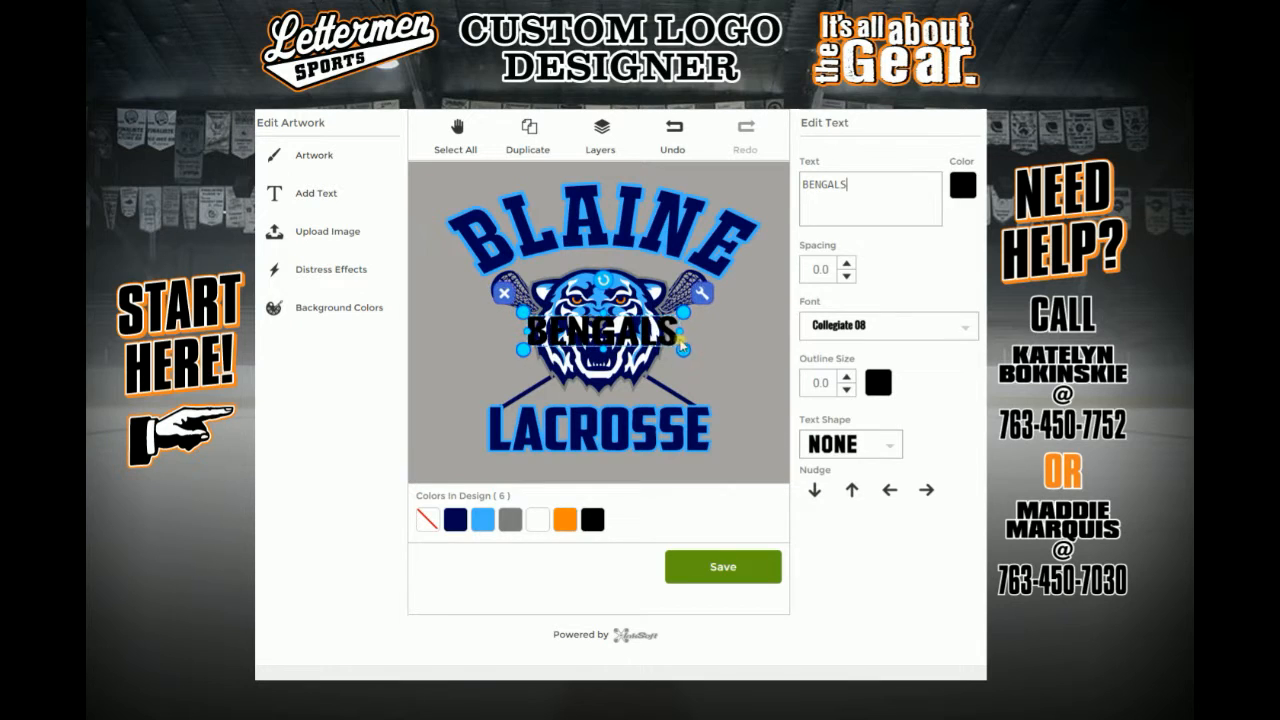
pyautogui.moveTo(594, 341); pyautogui.dragTo(590, 388)
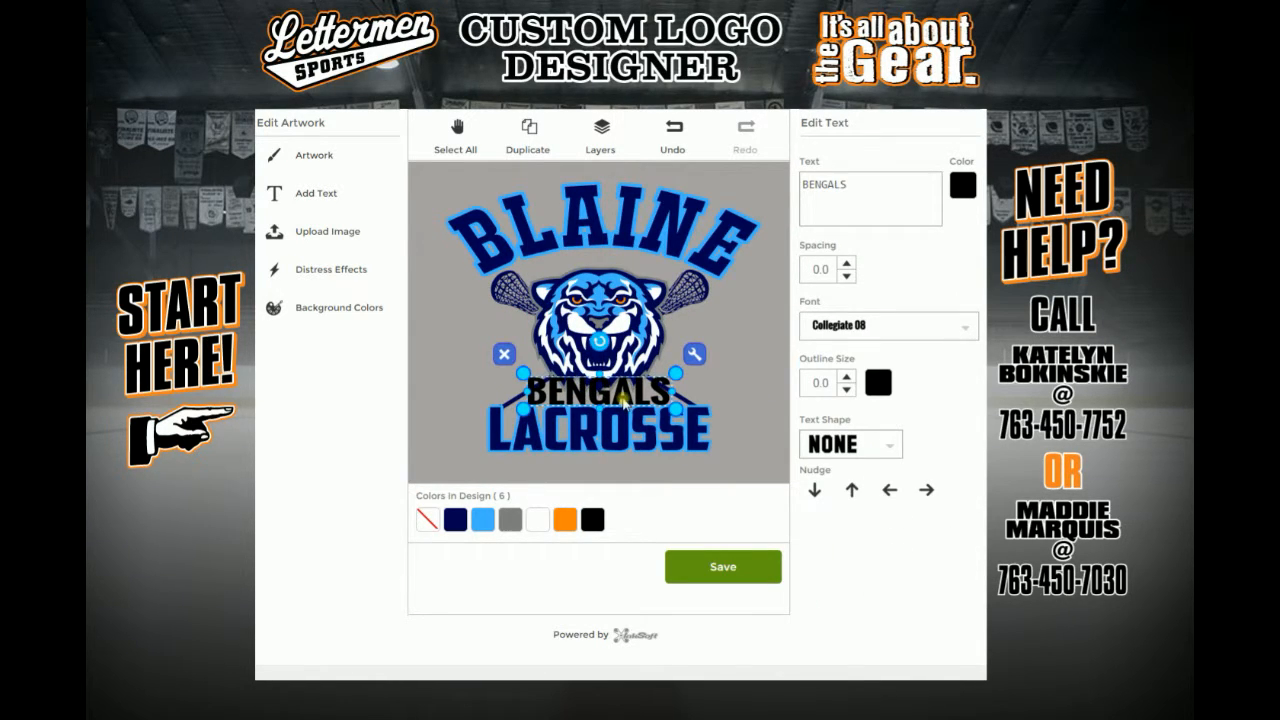
# Set the BENGALS text's font to Collegiate 11.
pyautogui.click(942, 329)
pyautogui.scroll(-5, 955, 425)
pyautogui.click(885, 518)
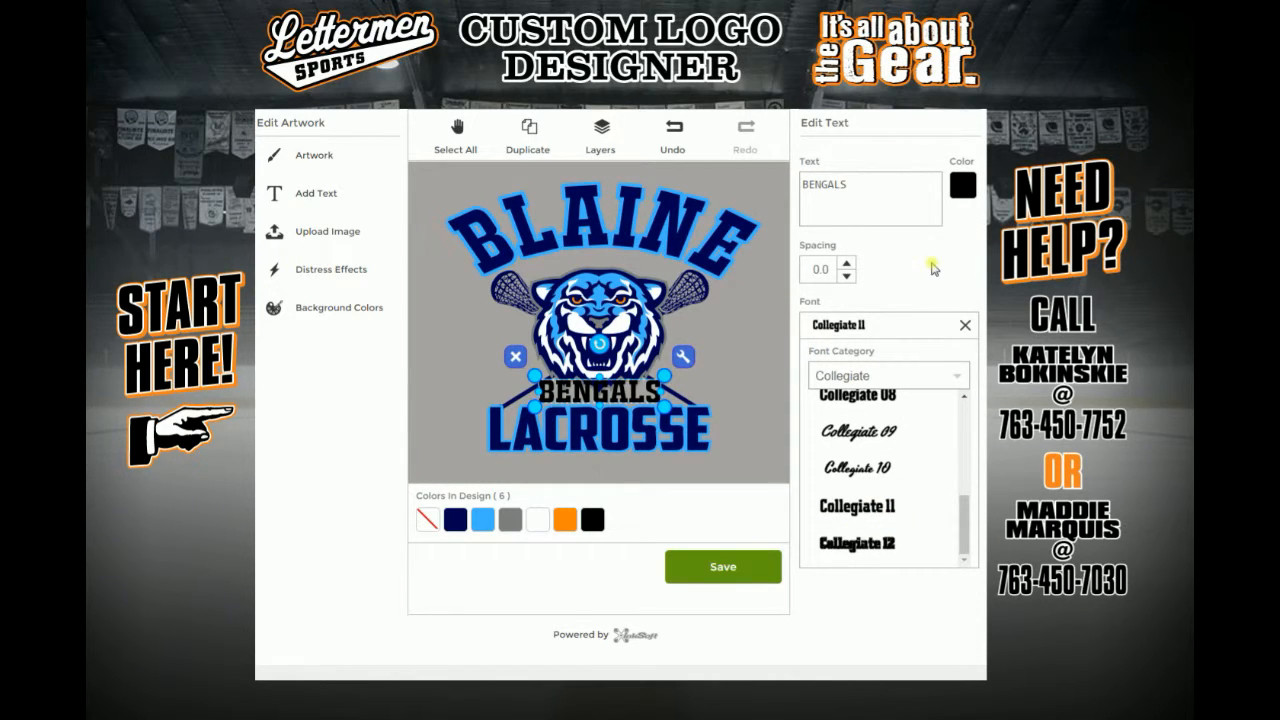
pyautogui.click(934, 268)
# Color the BENGALS text navy and give it a Columbia Blue outline of size 1.0.
pyautogui.click(846, 377)
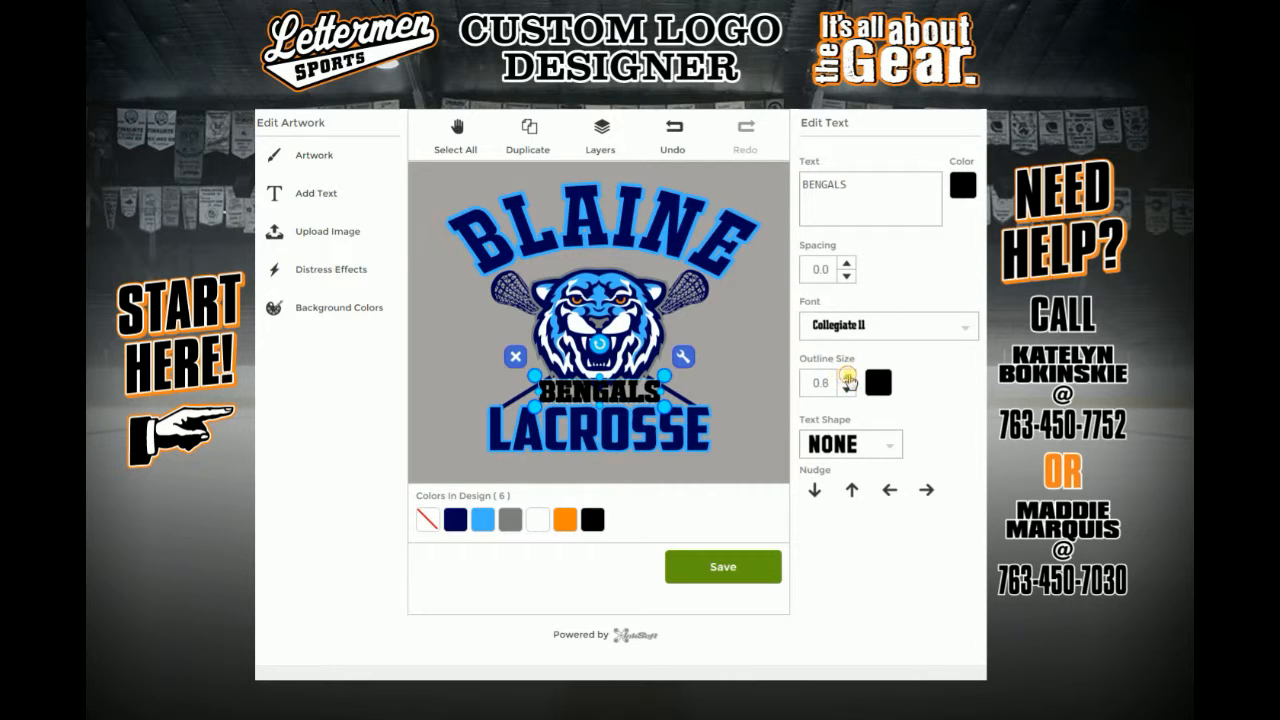
pyautogui.click(962, 184)
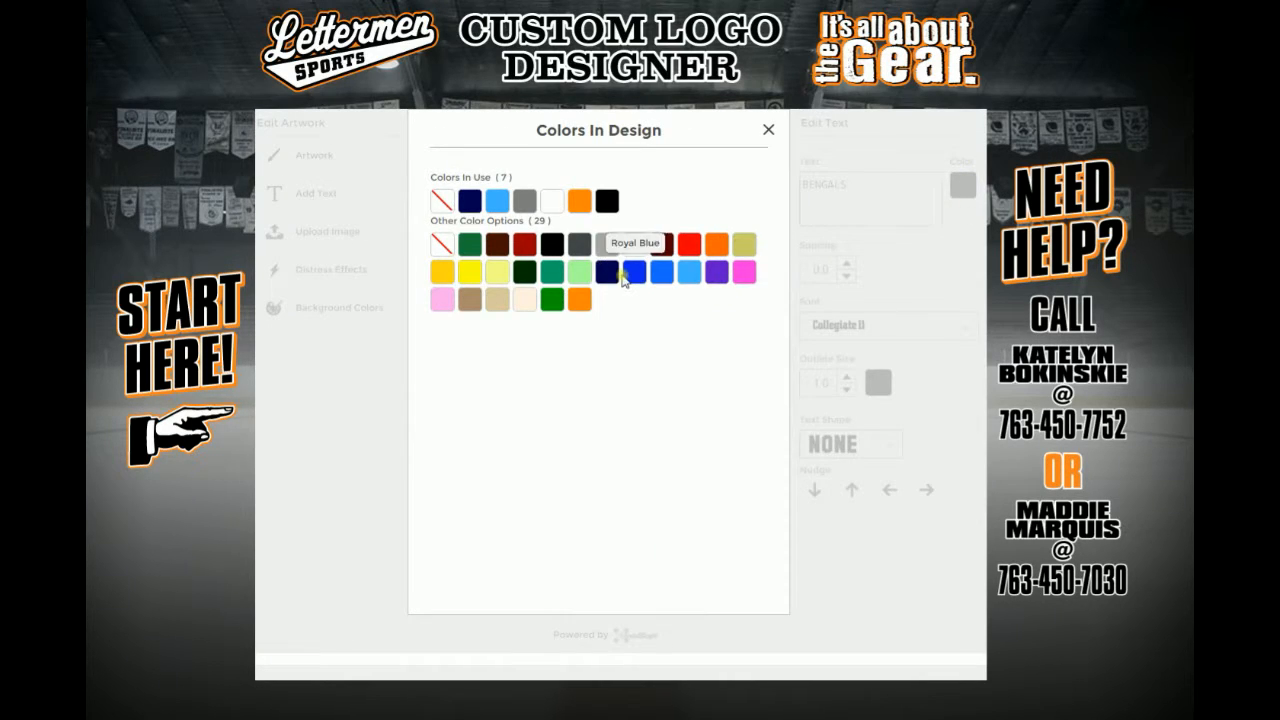
pyautogui.click(610, 271)
pyautogui.click(875, 384)
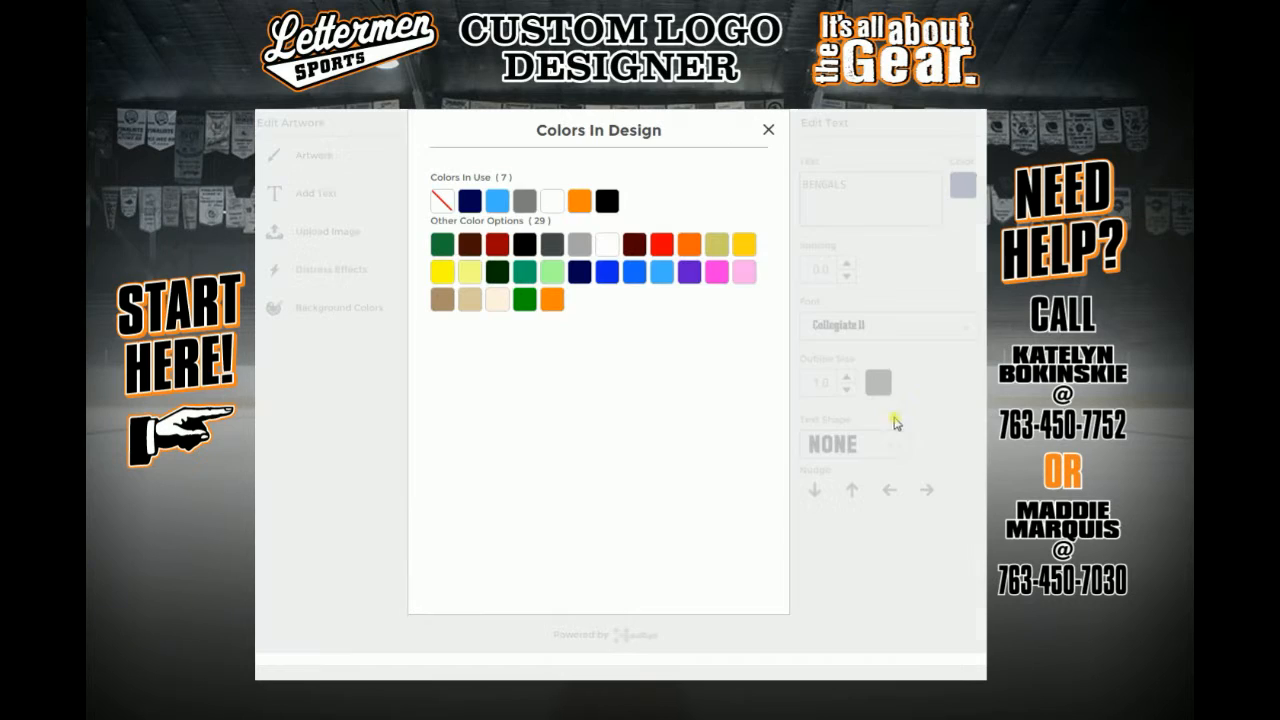
pyautogui.click(661, 272)
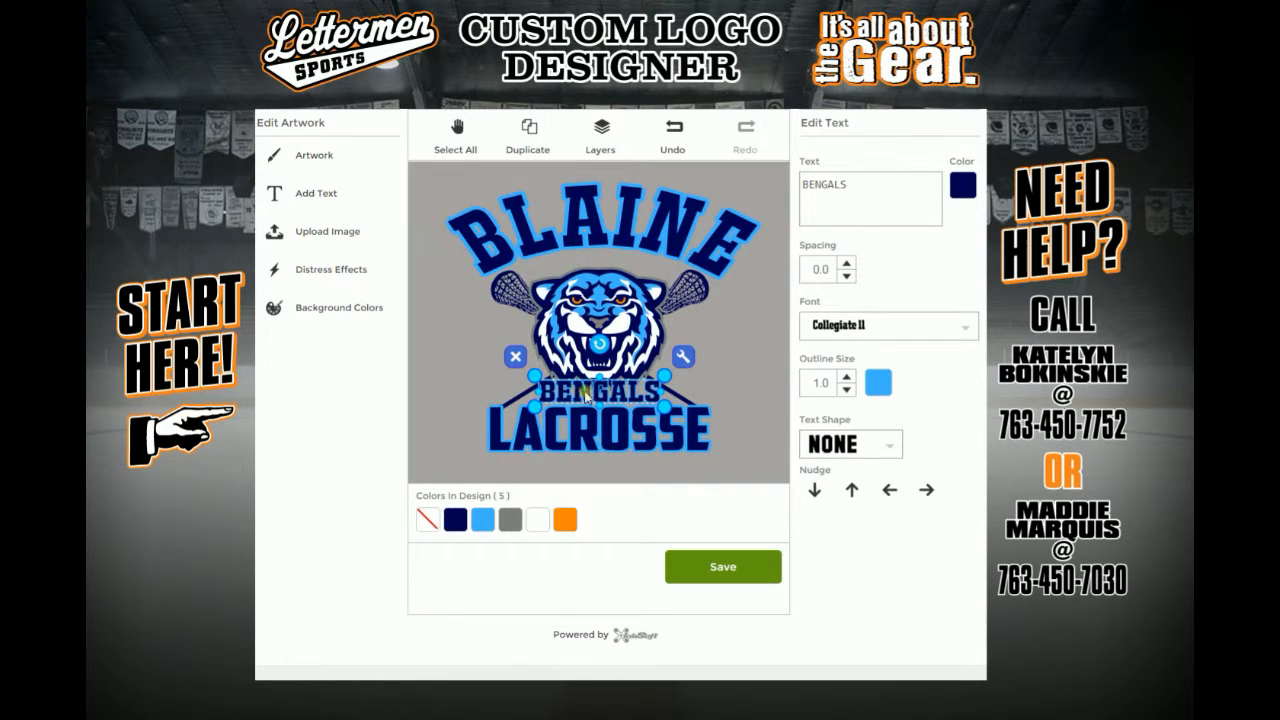
# Enlarge the BENGALS text slightly and adjust the tiger head's position above it.
pyautogui.moveTo(664, 378); pyautogui.dragTo(670, 374)
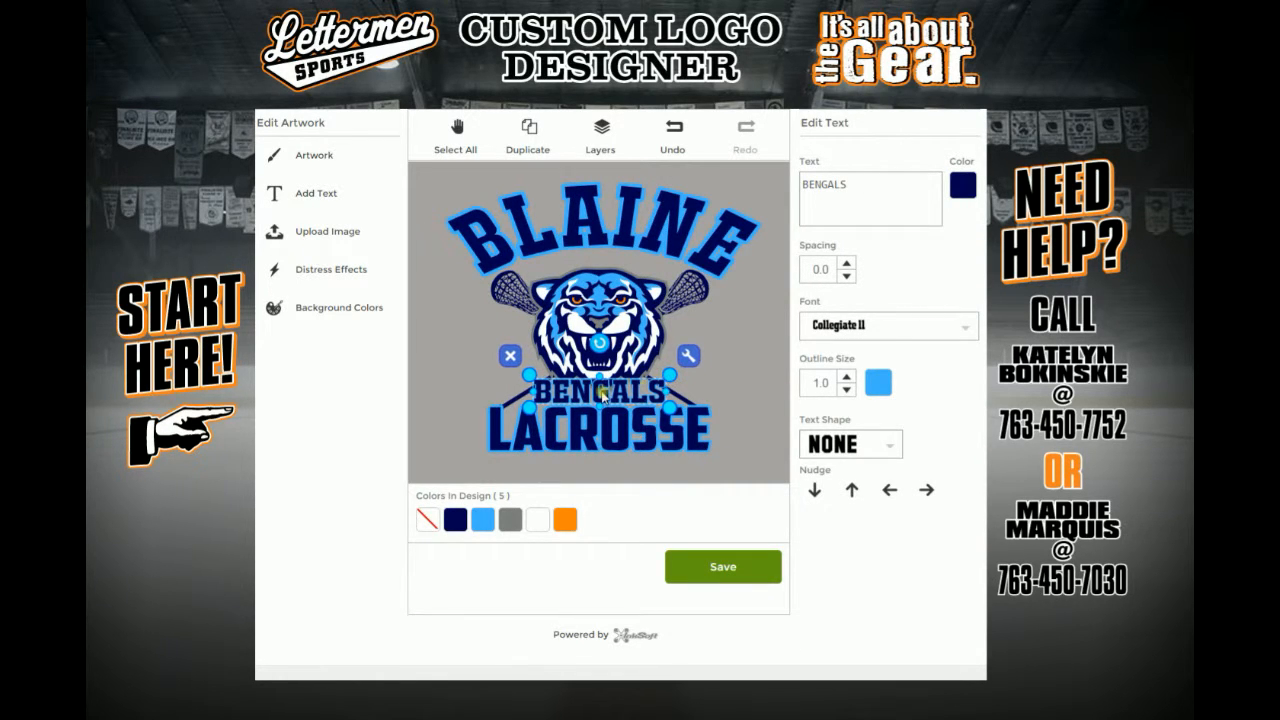
pyautogui.click(607, 432)
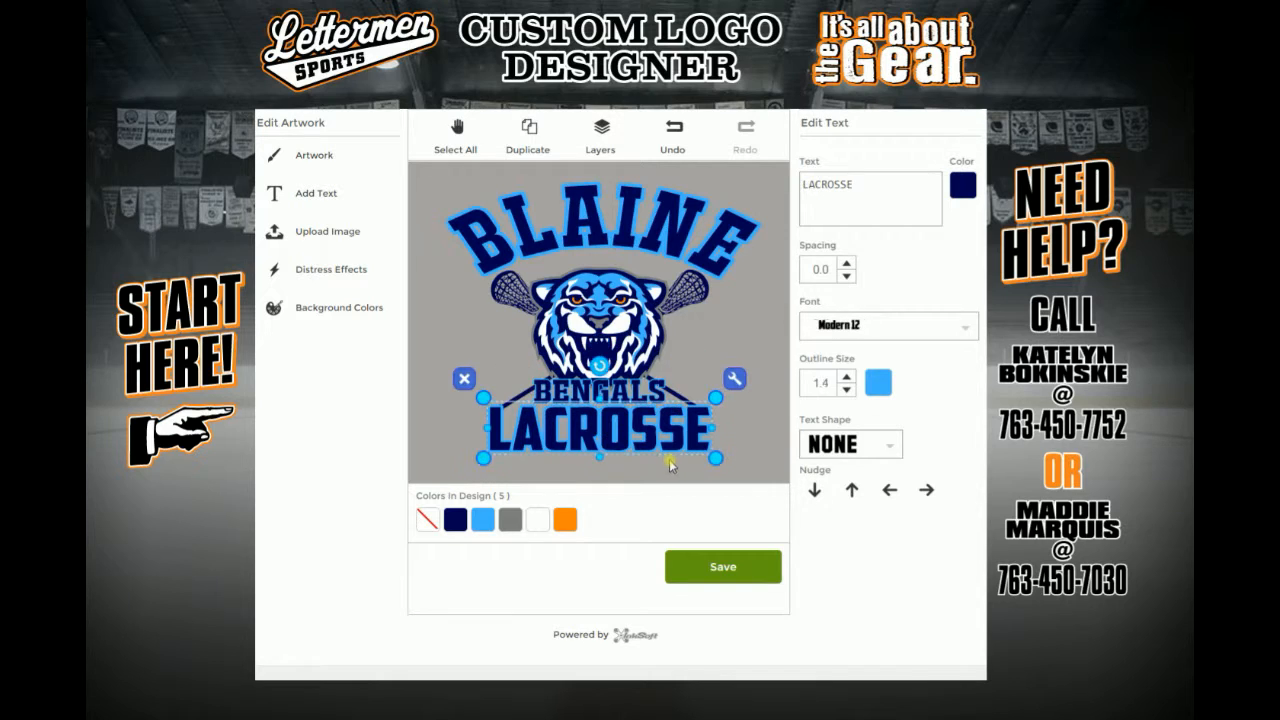
pyautogui.click(768, 345)
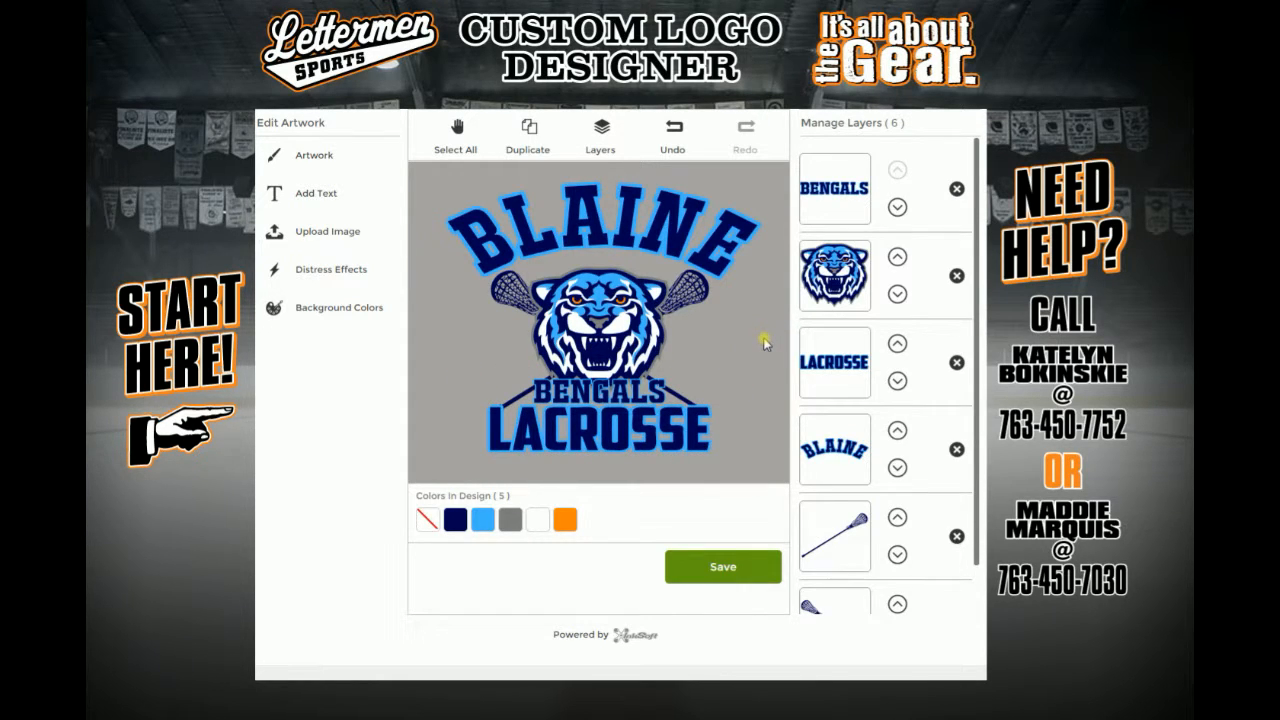
pyautogui.click(607, 318)
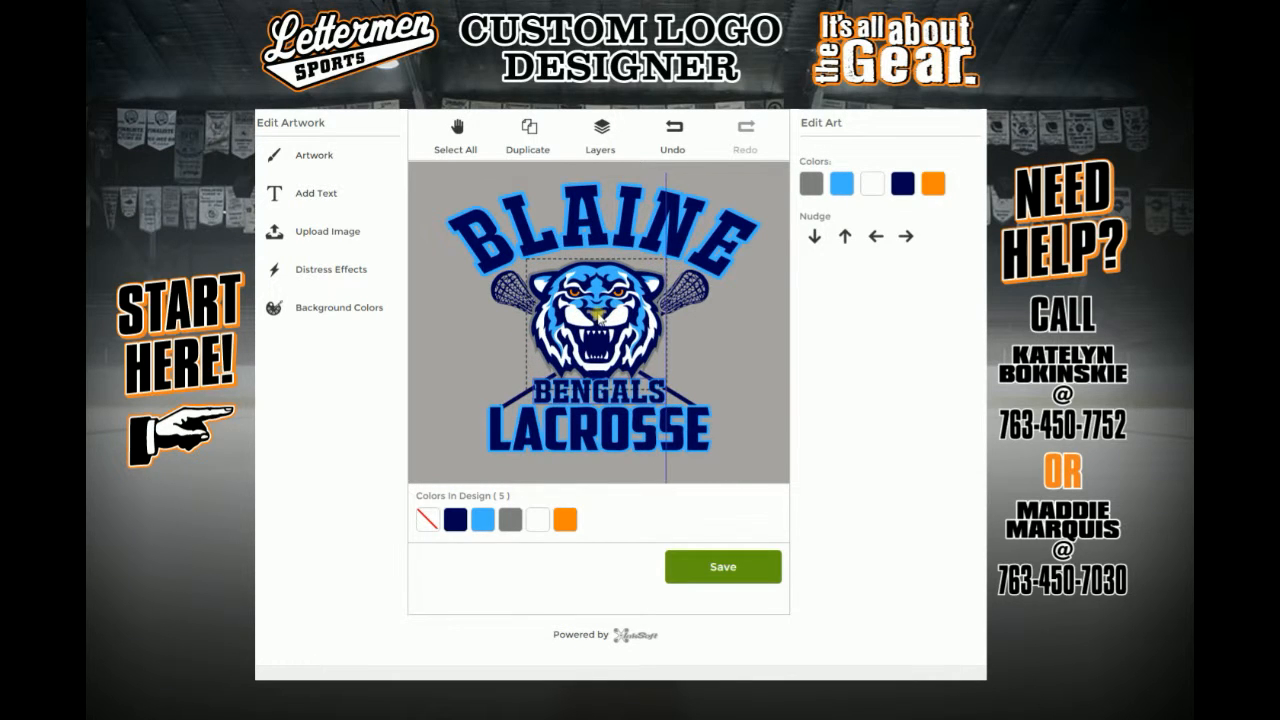
# Open the Save & Share form for the finished logo design.
pyautogui.click(723, 569)
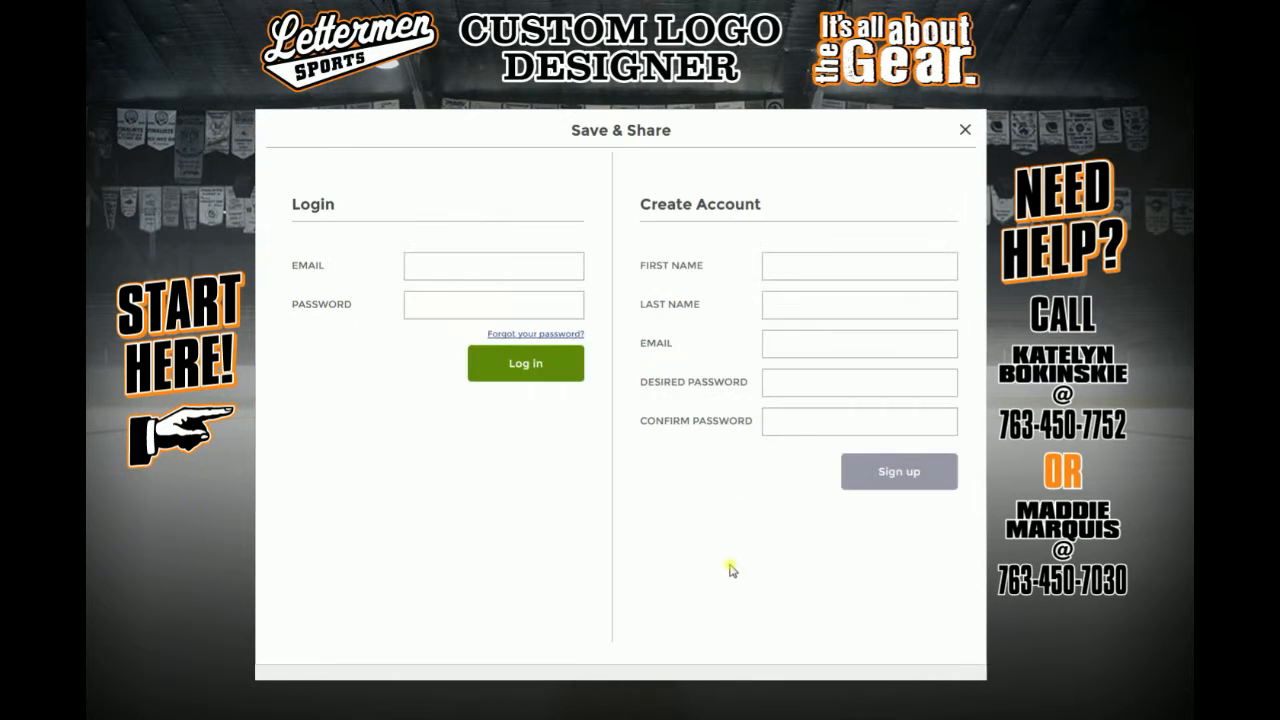